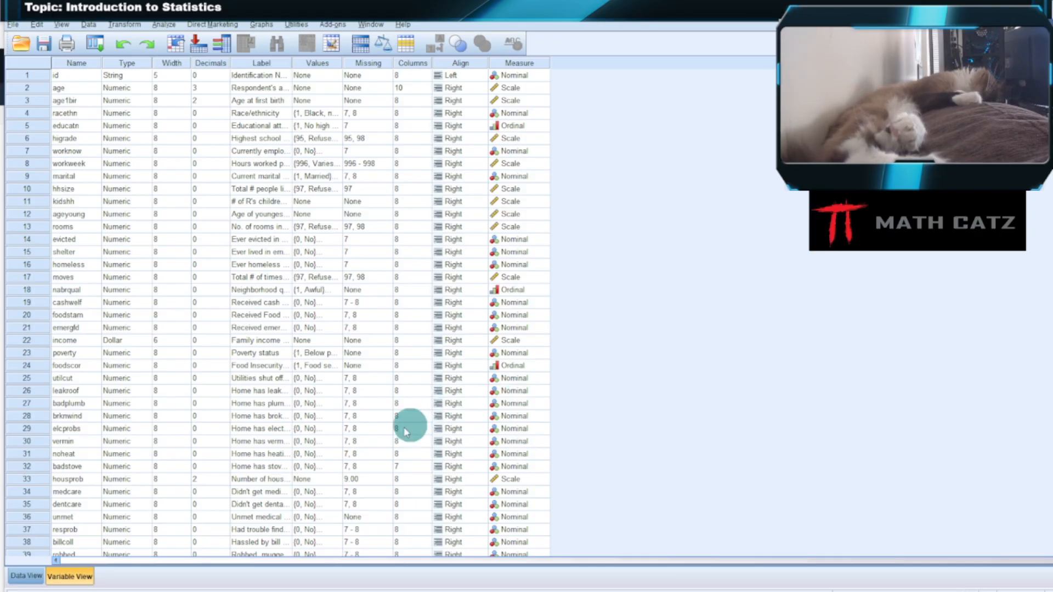
- View the Amazon page for Statistics and Data Analysis for Nursing Research in the browser and return to the SPSS data set
left_click(240, 591)
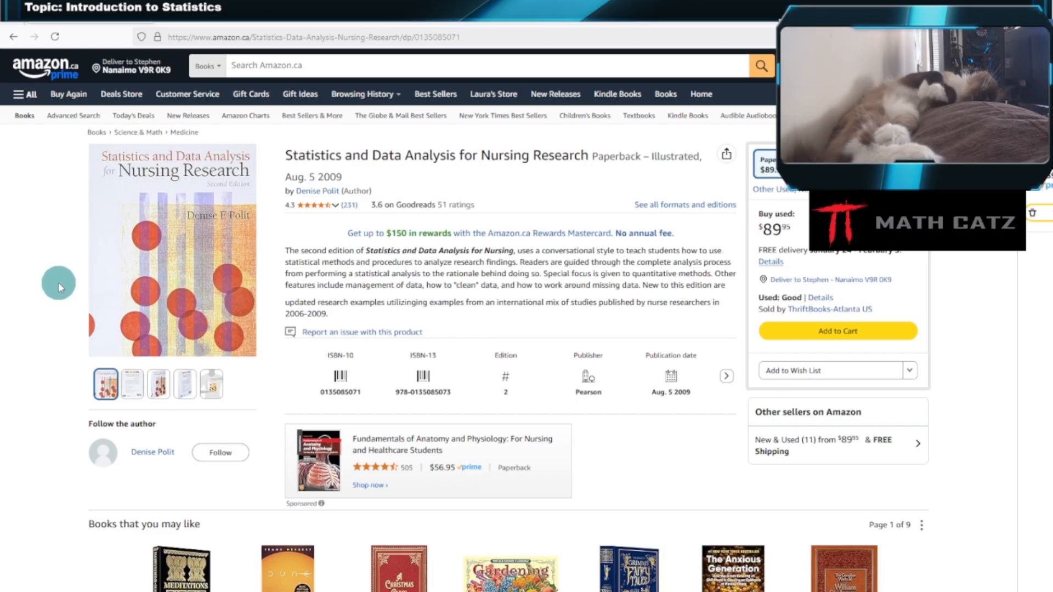
mouse_move(100, 345)
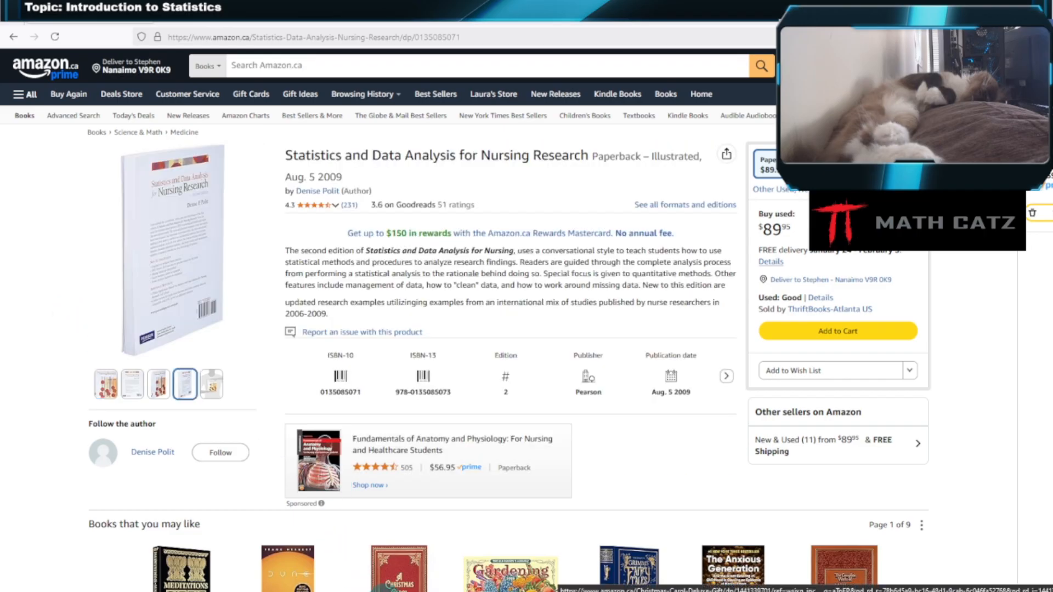
mouse_move(376, 591)
left_click(423, 540)
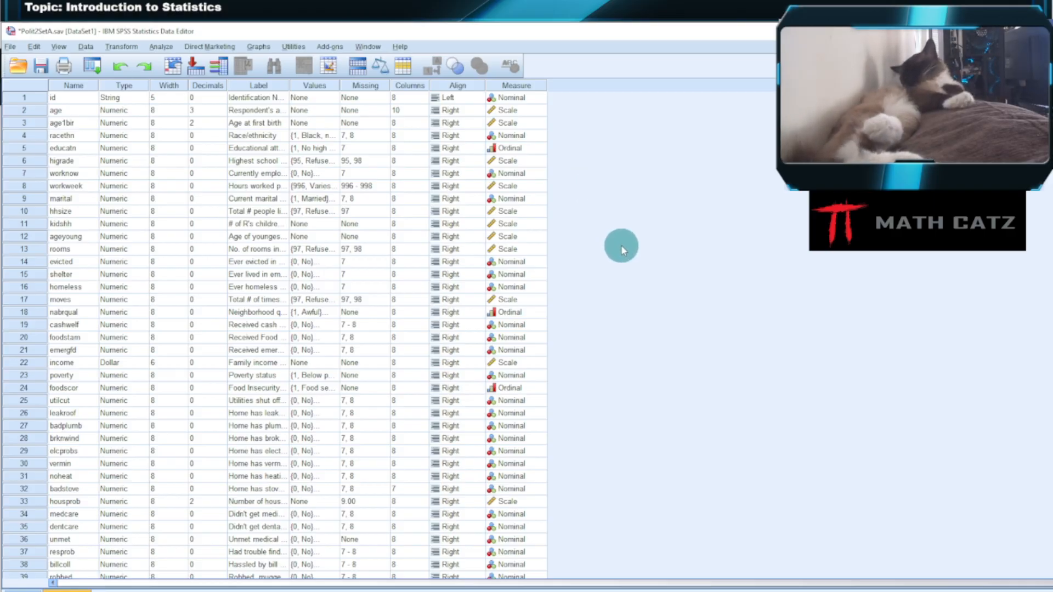
left_click(357, 591)
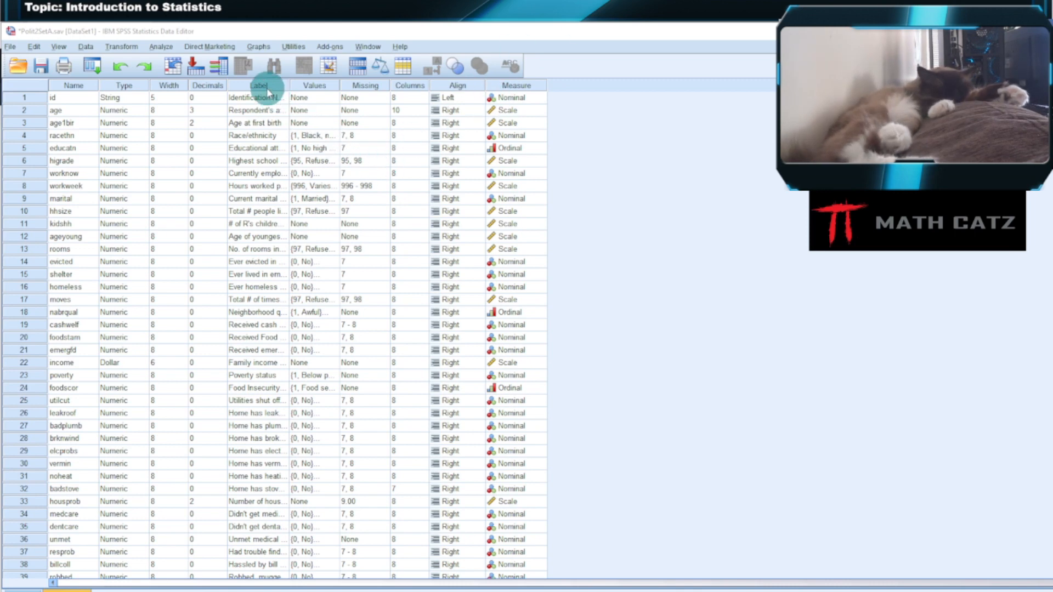
- Start a Linear Regression analysis and enlarge its dialog so the full variable labels can be read
left_click(161, 47)
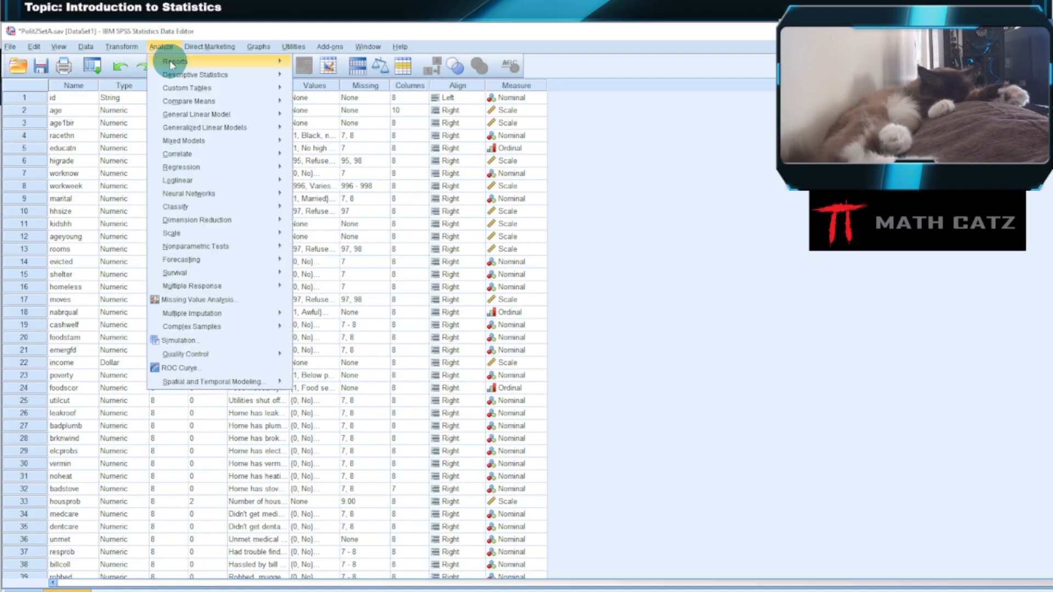
mouse_move(200, 173)
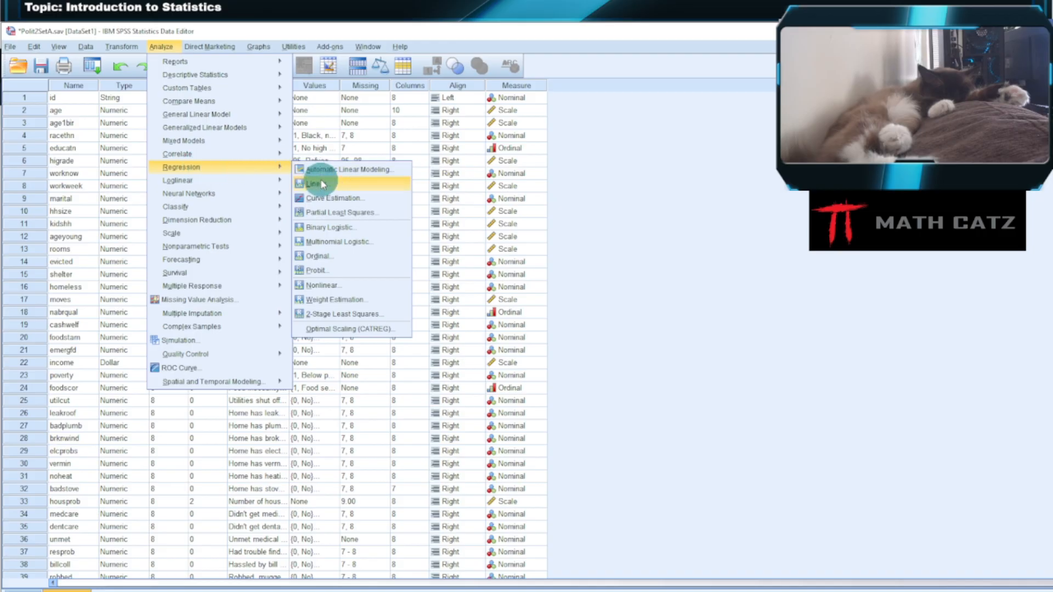
left_click(335, 185)
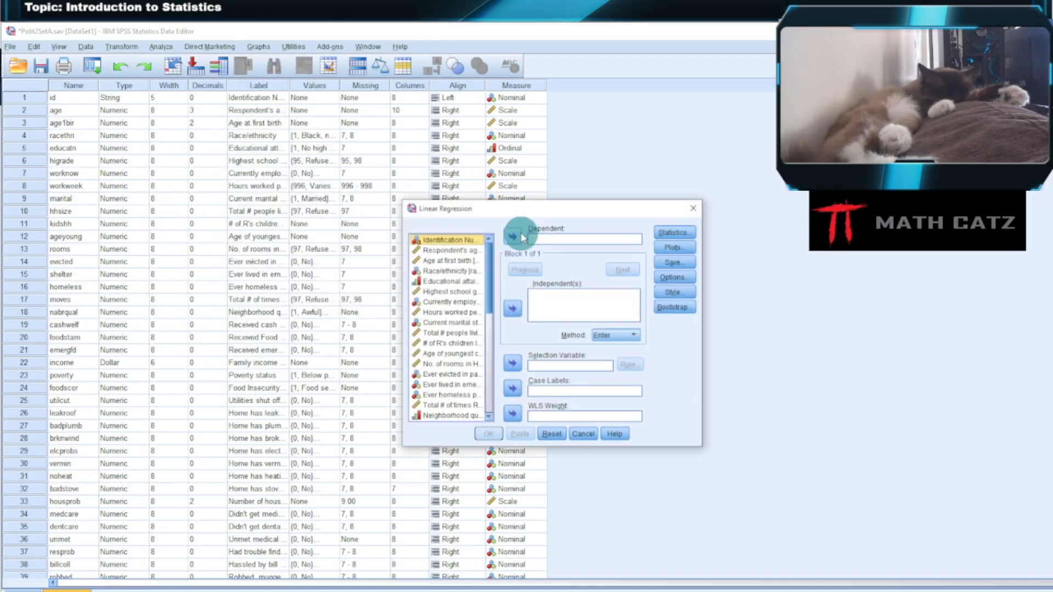
left_click_drag(515, 209, 307, 106)
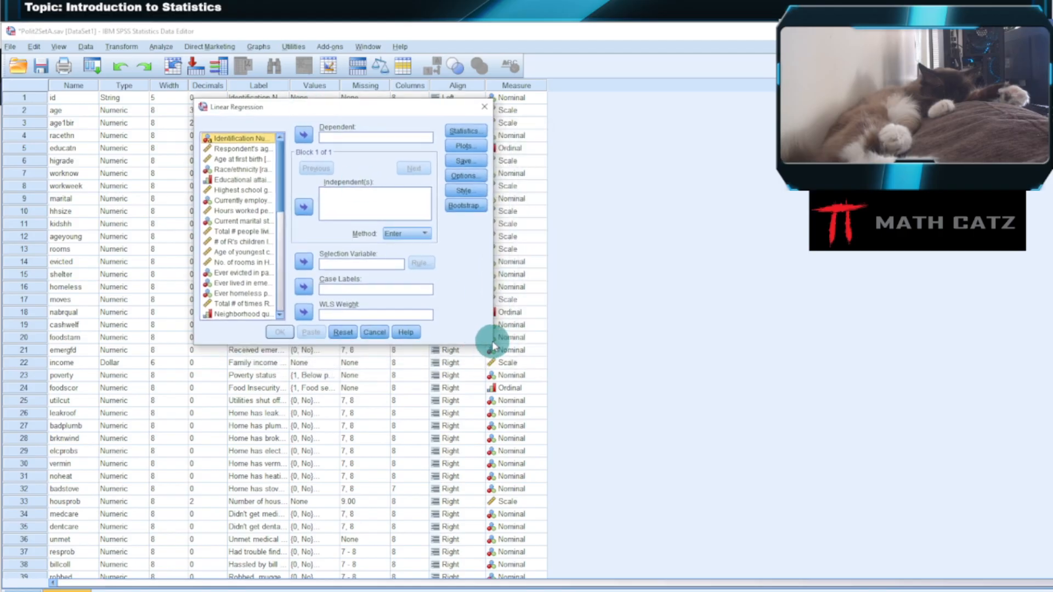
left_click_drag(491, 341, 746, 482)
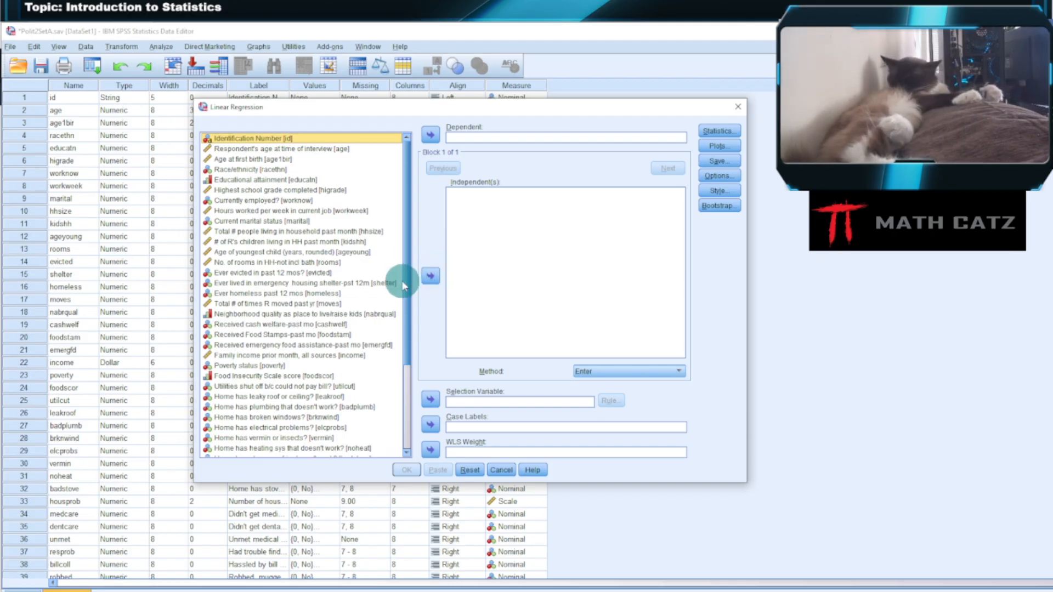
- Assign Hours worked per week in current job [workweek] as the independent variable and Family income prior month, all sources [income] as the dependent variable
left_click(343, 210)
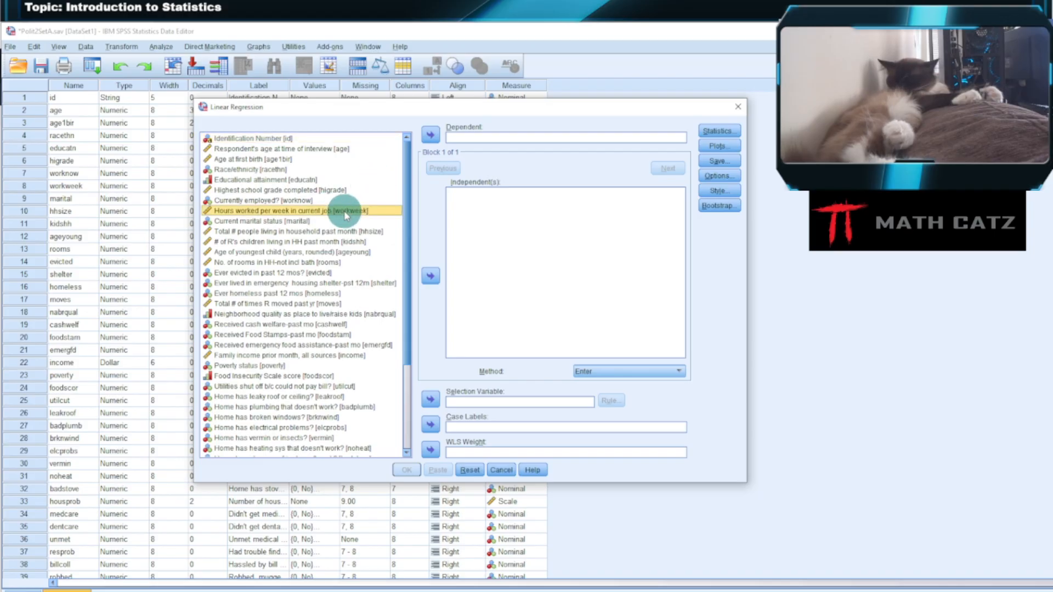
left_click(432, 275)
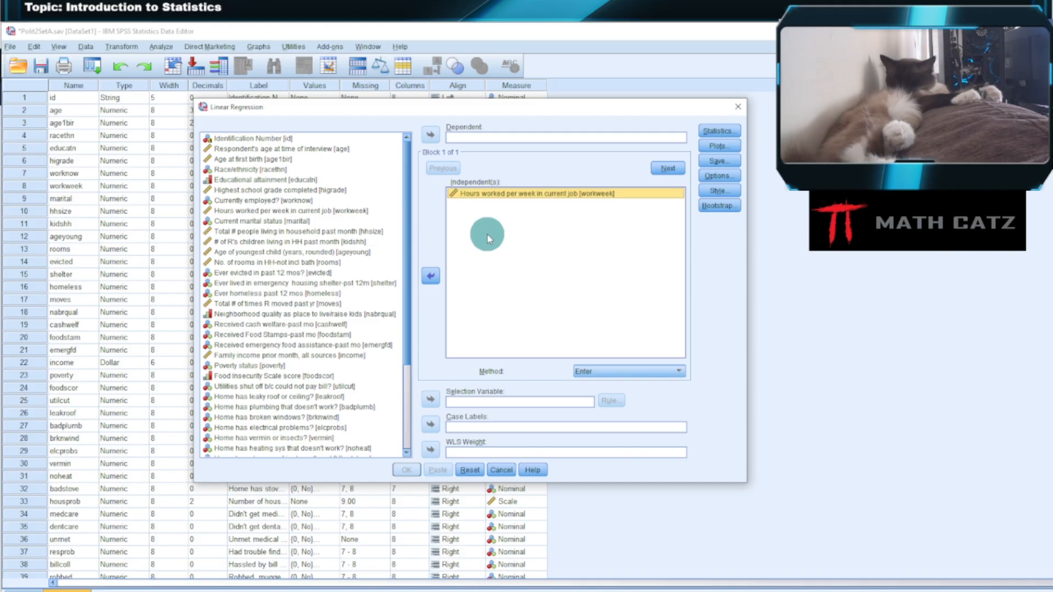
left_click(382, 253)
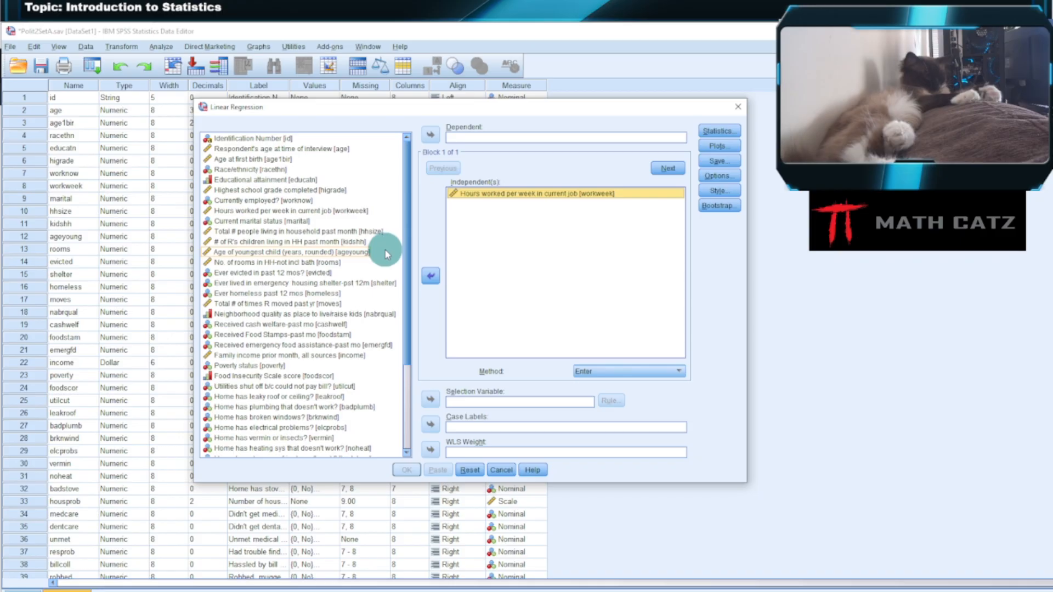
left_click(377, 283)
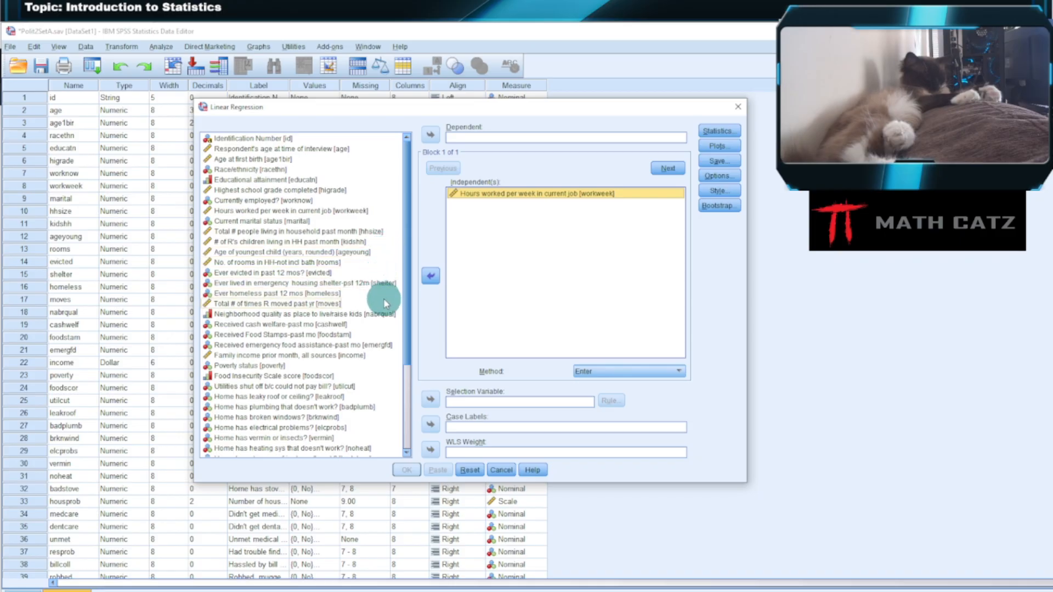
left_click(365, 355)
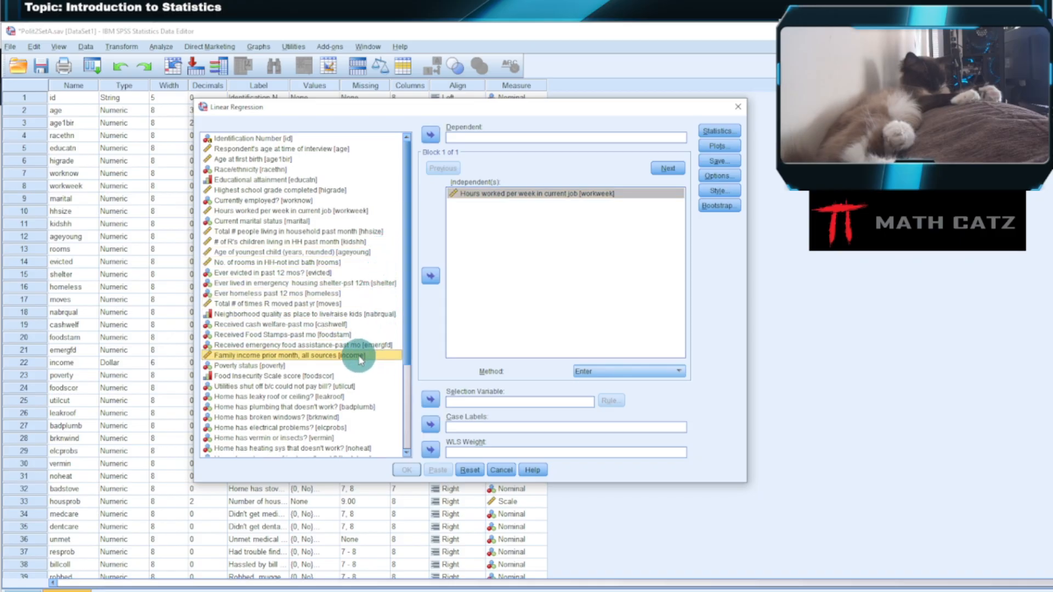
left_click(430, 134)
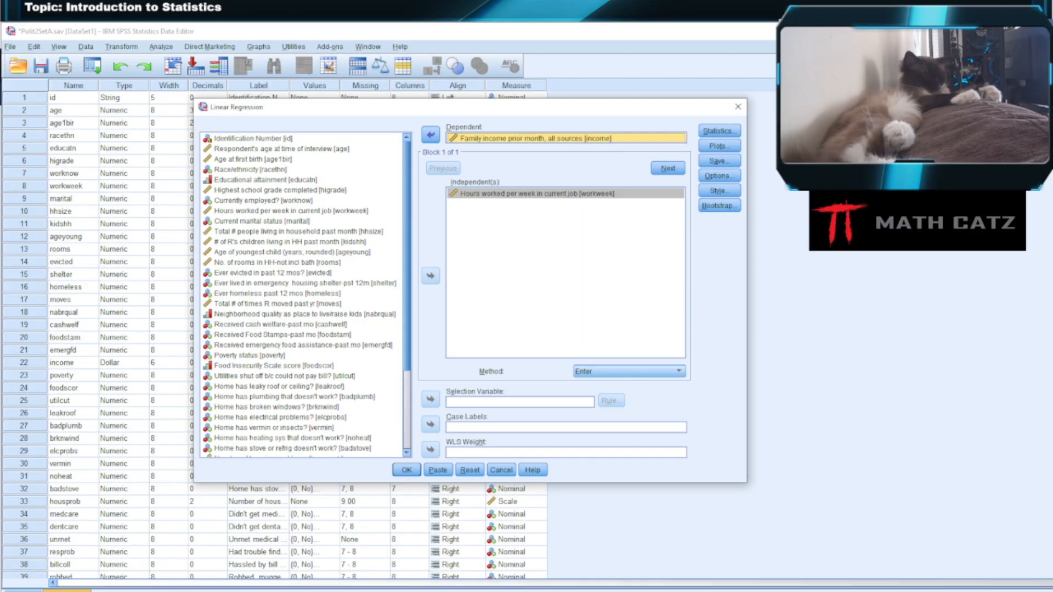
- Include 95% confidence intervals for the regression coefficients and run the linear regression
left_click(721, 131)
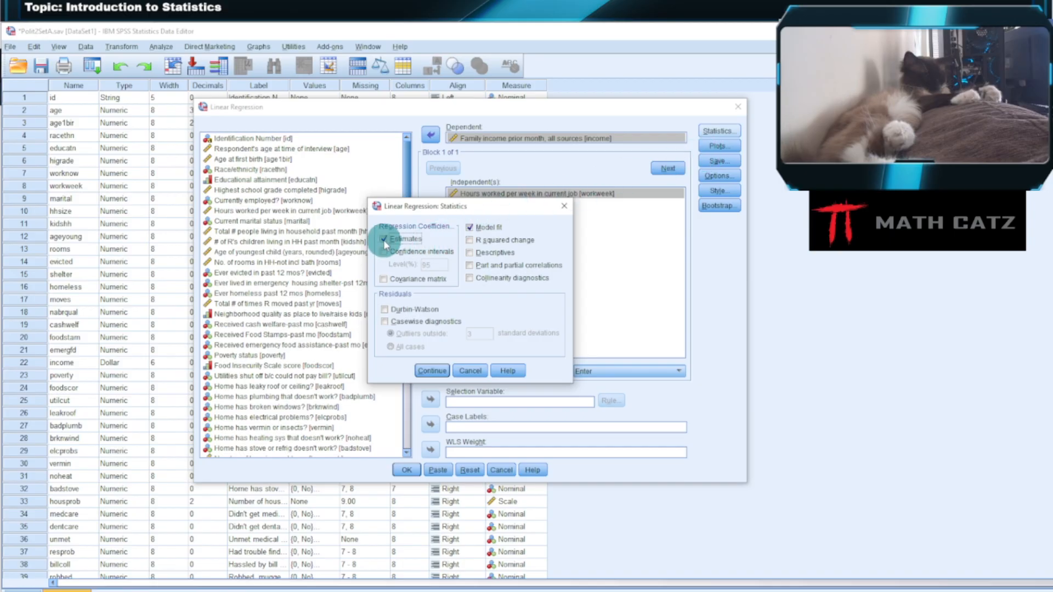
left_click(406, 251)
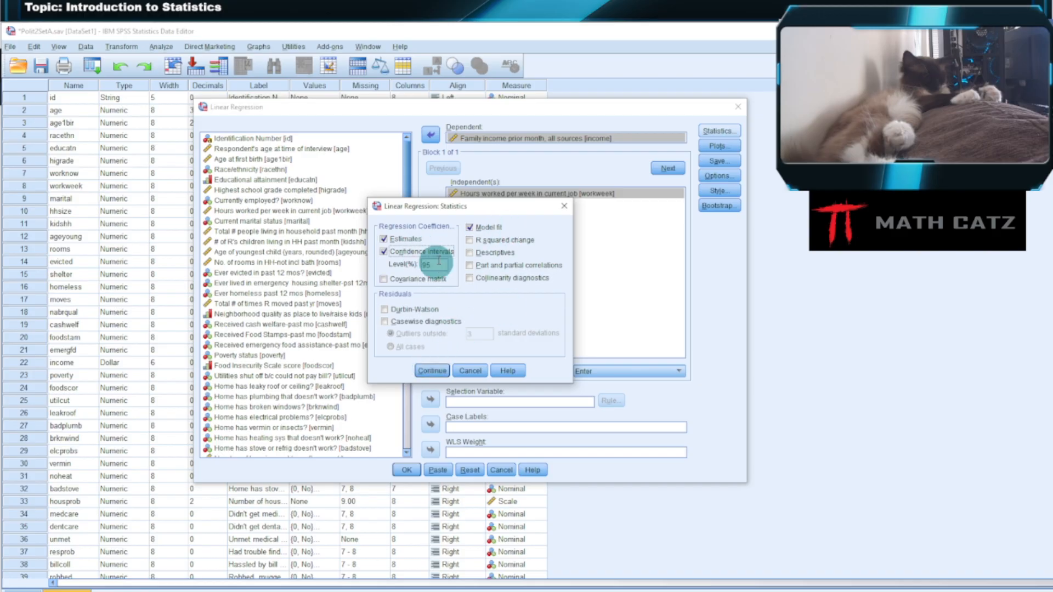
left_click(433, 372)
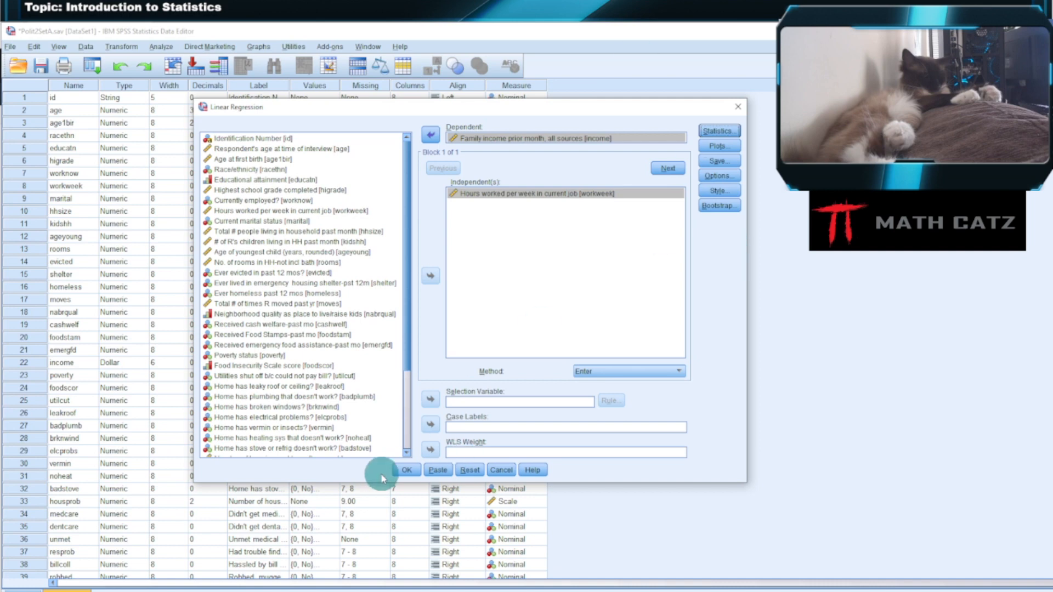
left_click(404, 470)
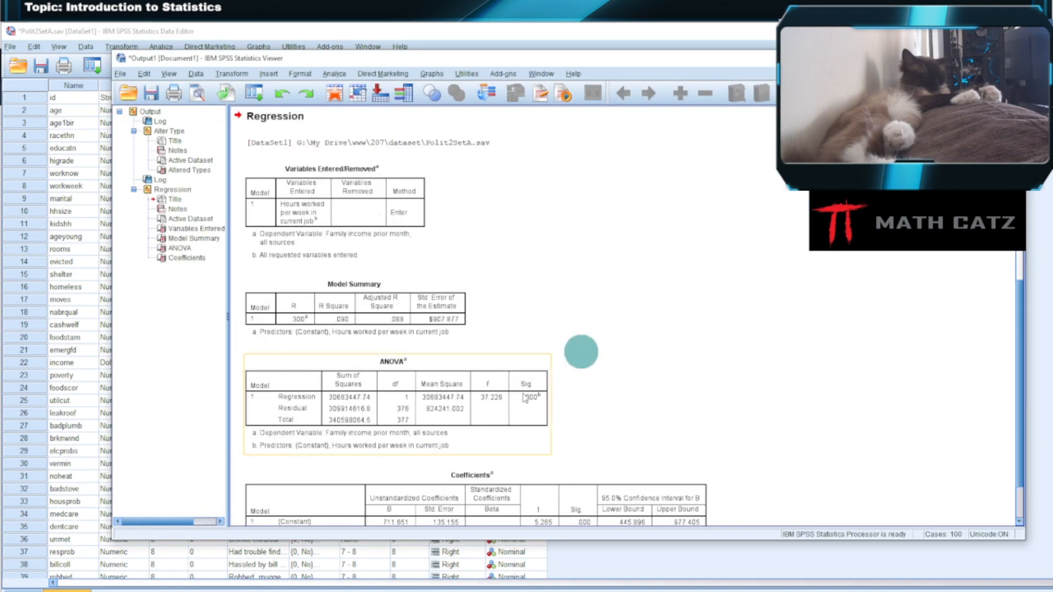
- Look through the regression output and examine the Model Summary table enlarged in a print preview, closing the preview when done
scroll(873, 324, "down", 5)
scroll(876, 357, "up", 10)
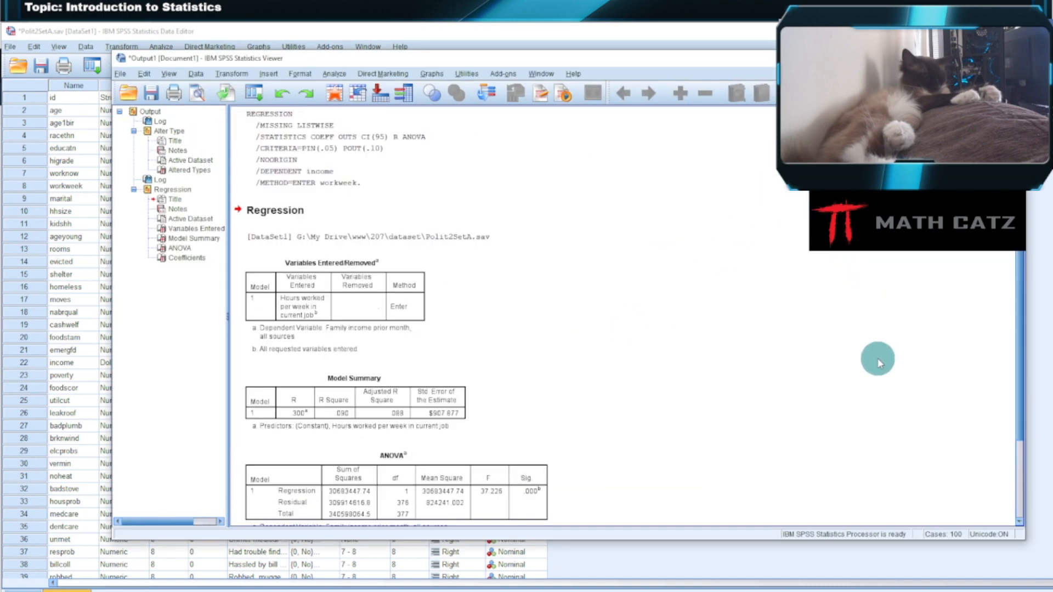
scroll(875, 357, "down", 7)
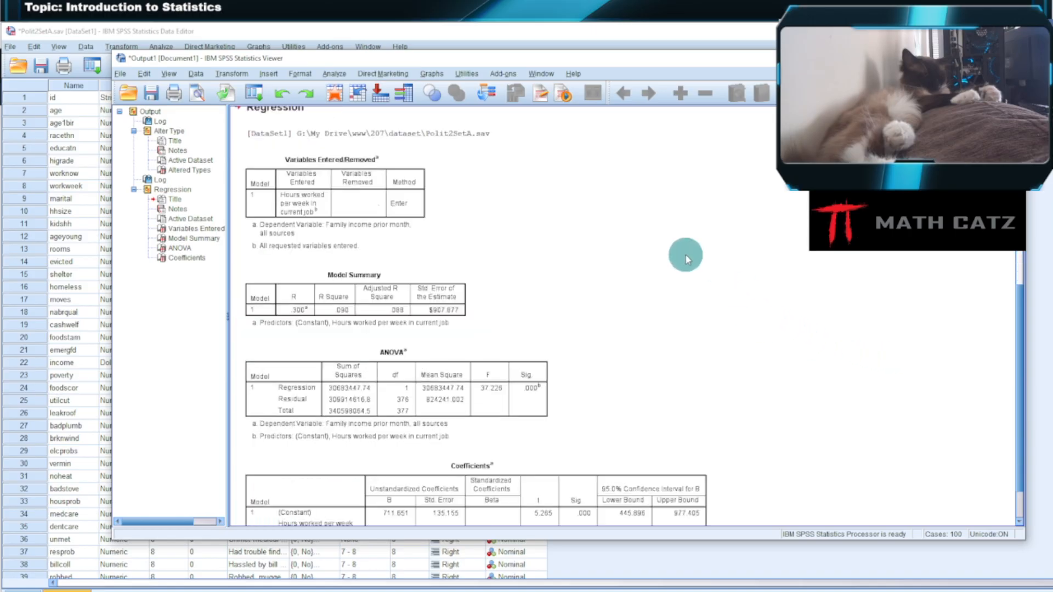
scroll(642, 223, "down", 2)
left_click(383, 239)
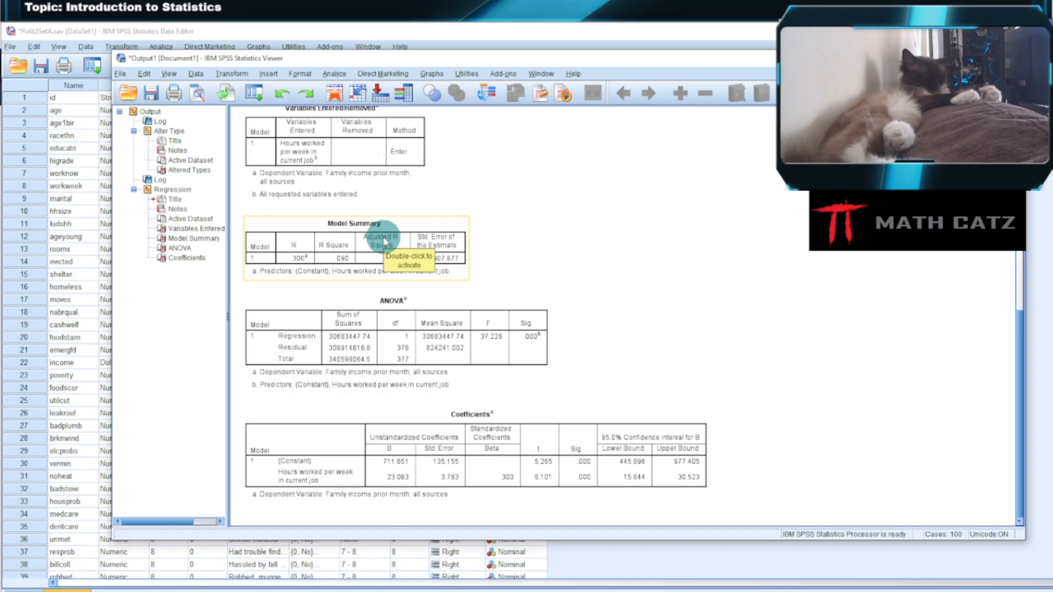
left_click(330, 231)
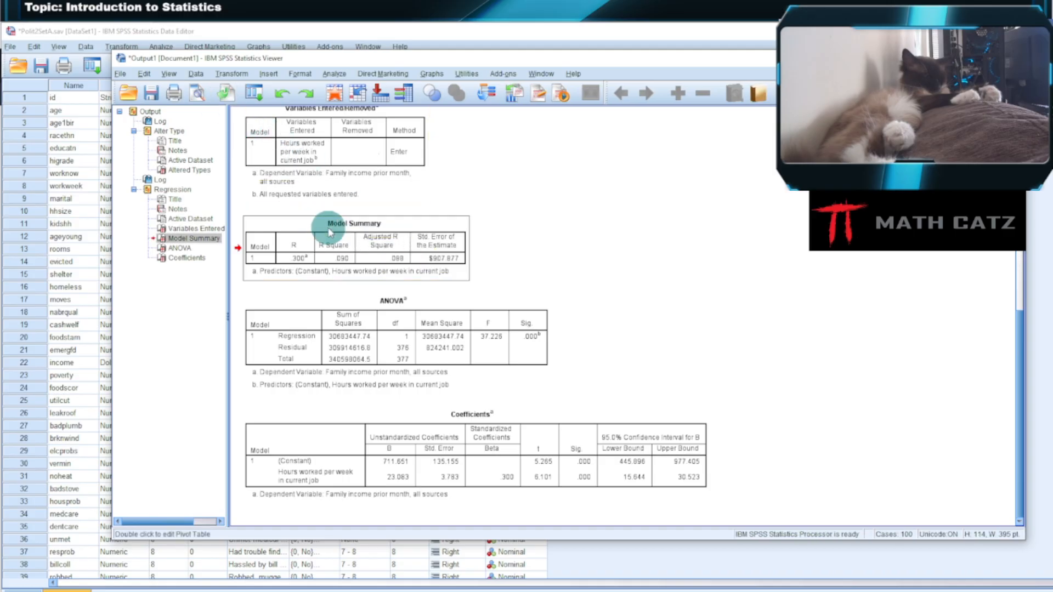
left_click(198, 94)
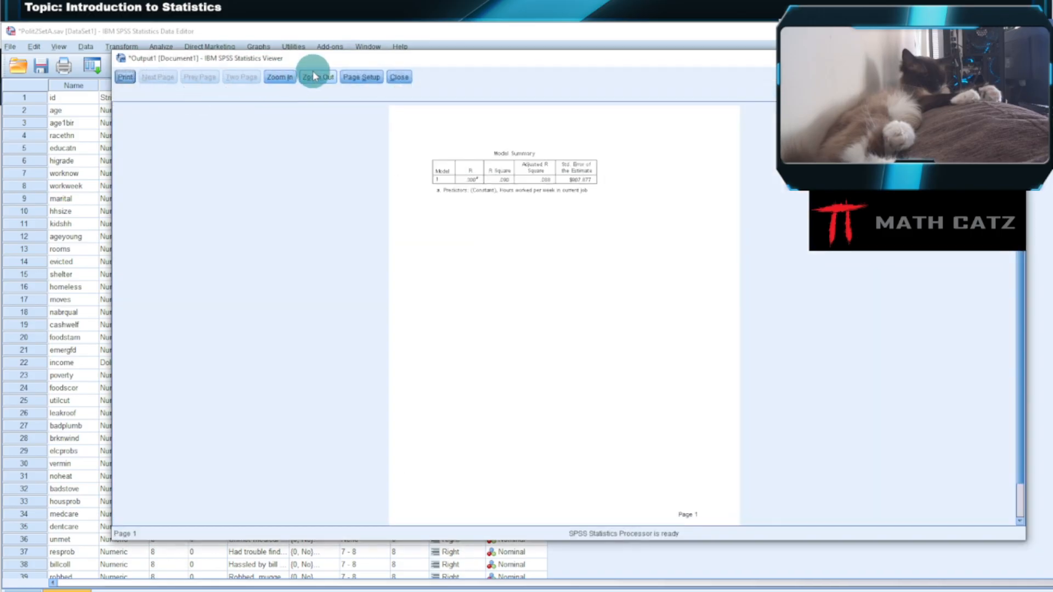
left_click(290, 77)
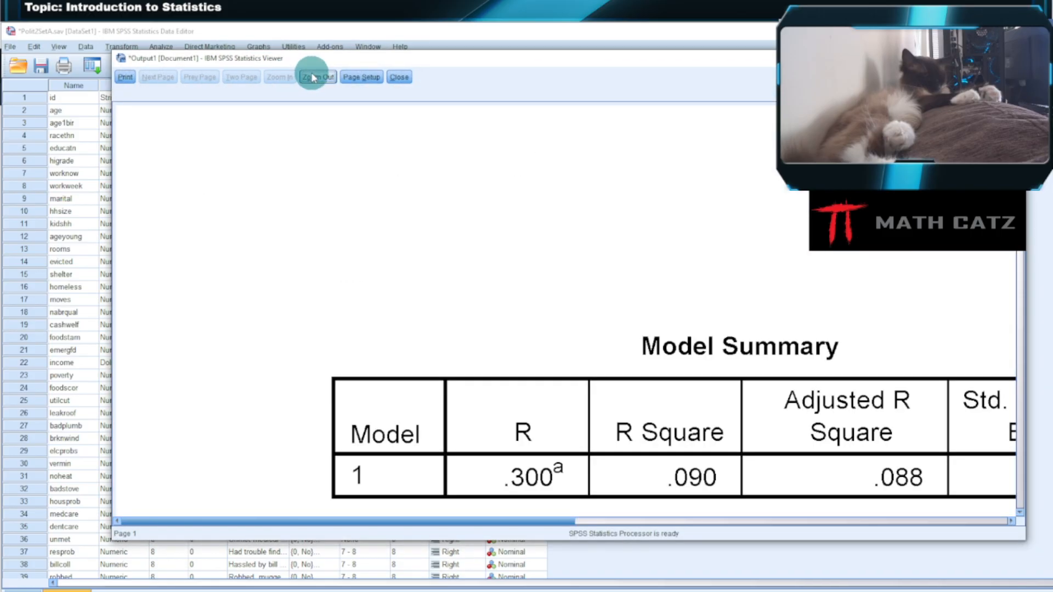
left_click(314, 77)
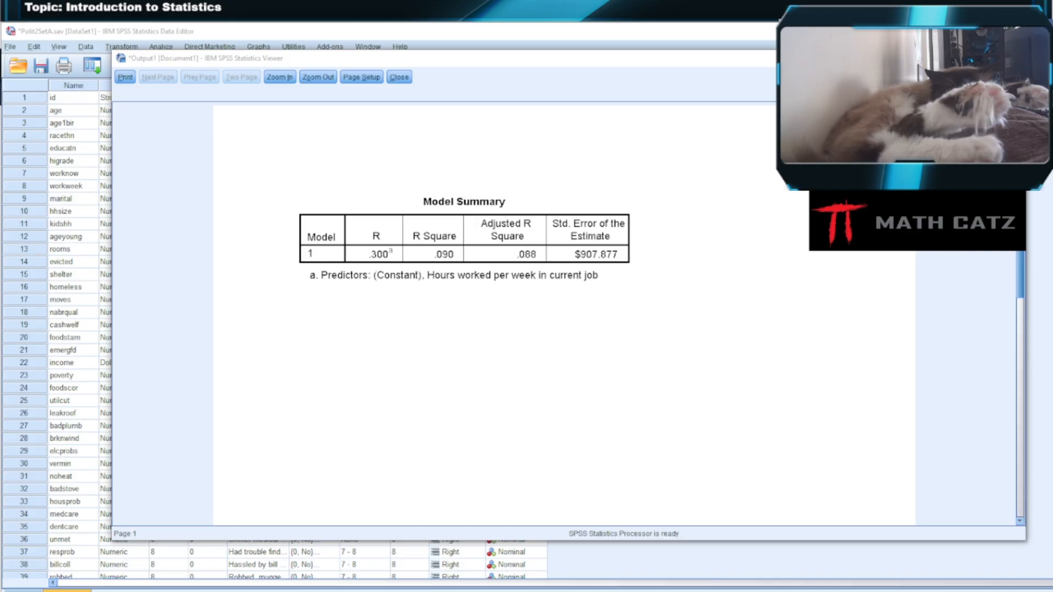
left_click(399, 79)
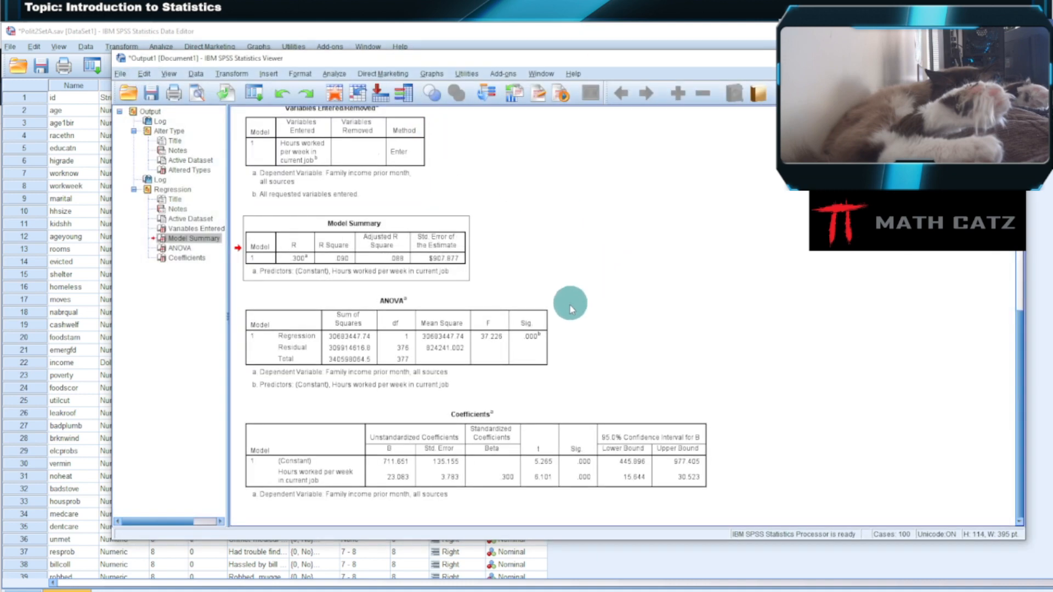
- Examine the Coefficients table with its confidence intervals enlarged in a print preview, closing the preview when done
left_click(438, 450)
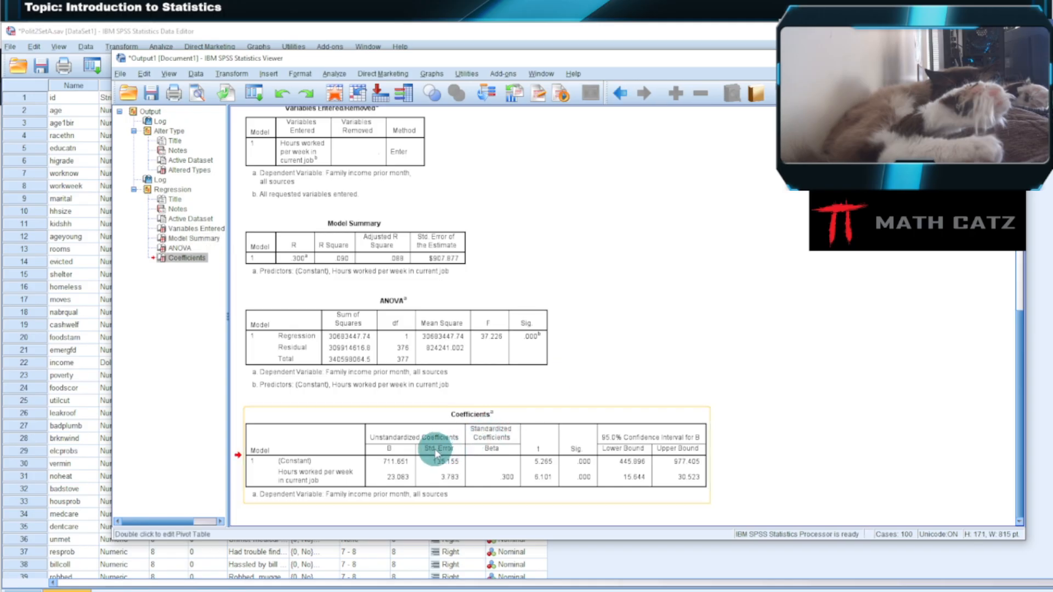
left_click(199, 94)
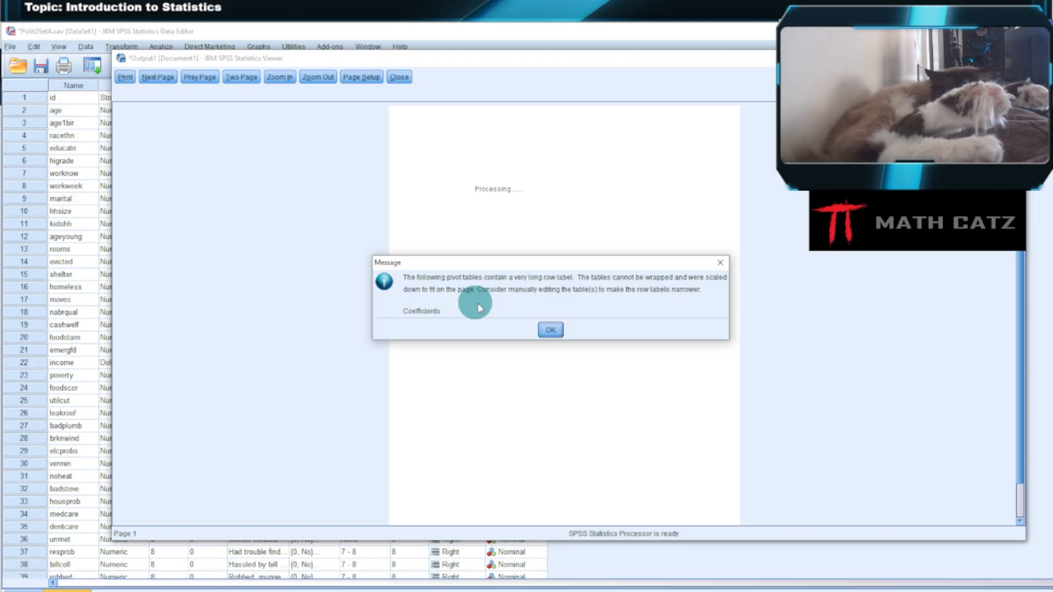
left_click(550, 329)
left_click(281, 78)
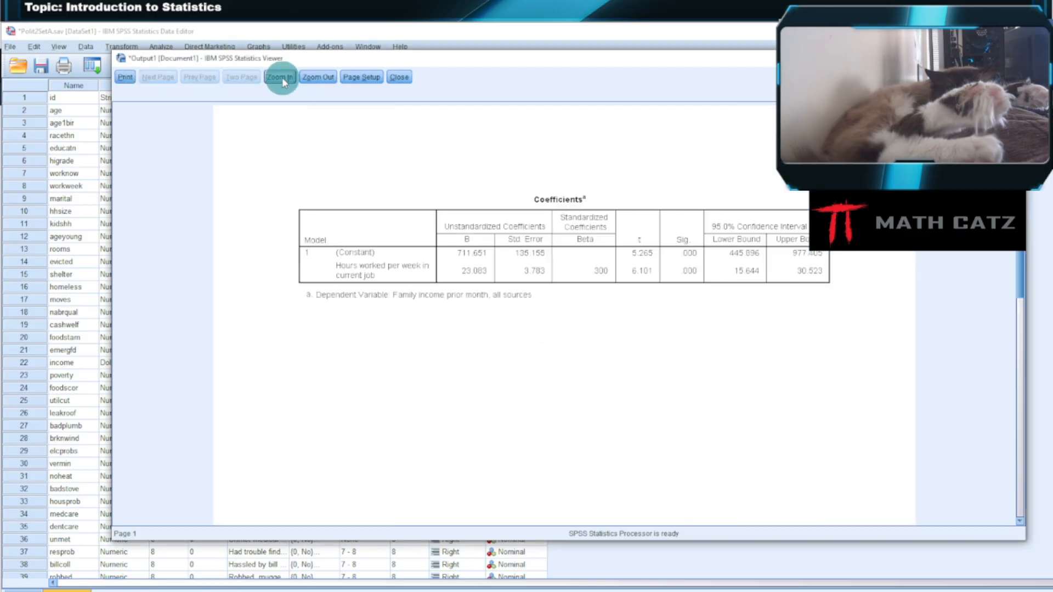
left_click(282, 78)
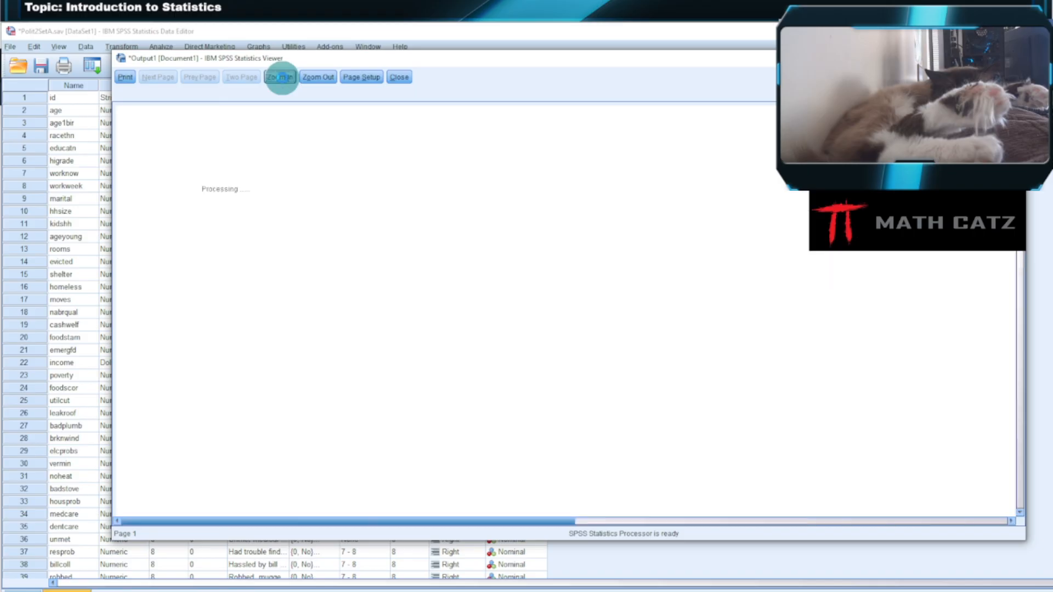
left_click(315, 77)
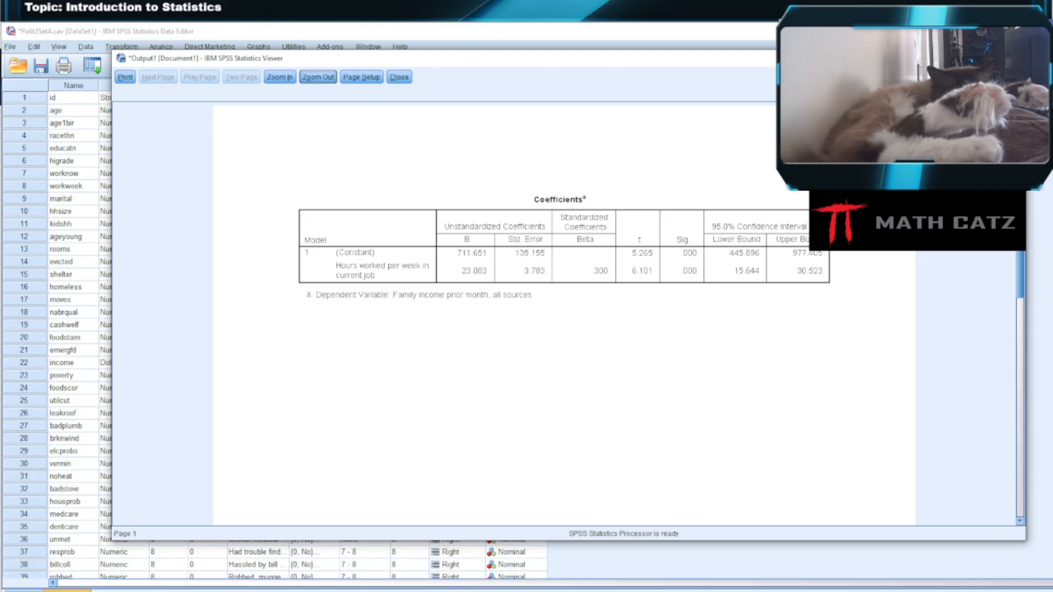
left_click(399, 76)
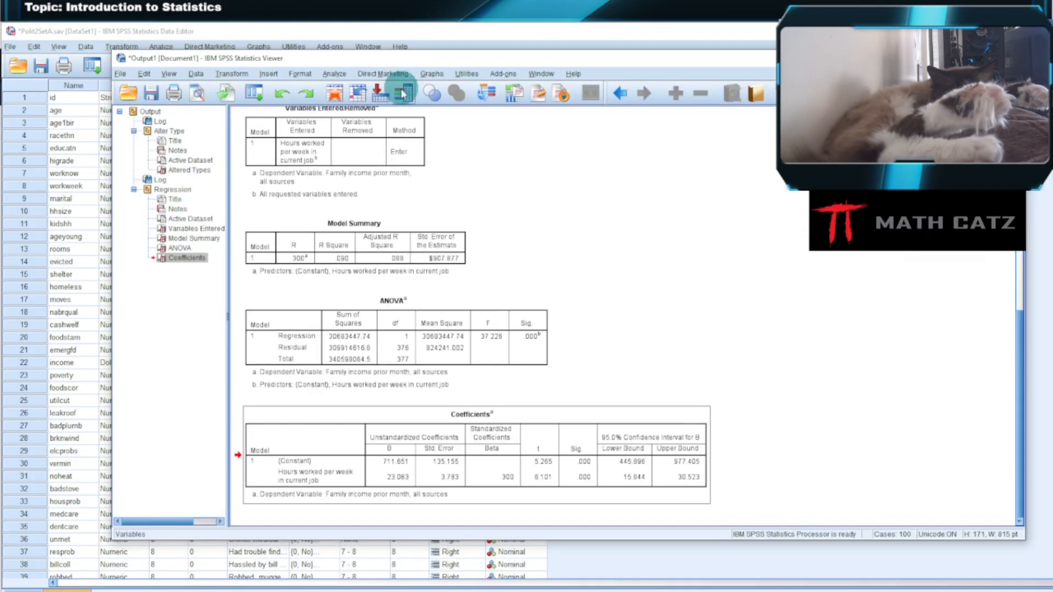
- Return to the Data Editor and start defining a Simple Scatter chart from the legacy Scatter/Dot dialog
left_click(347, 31)
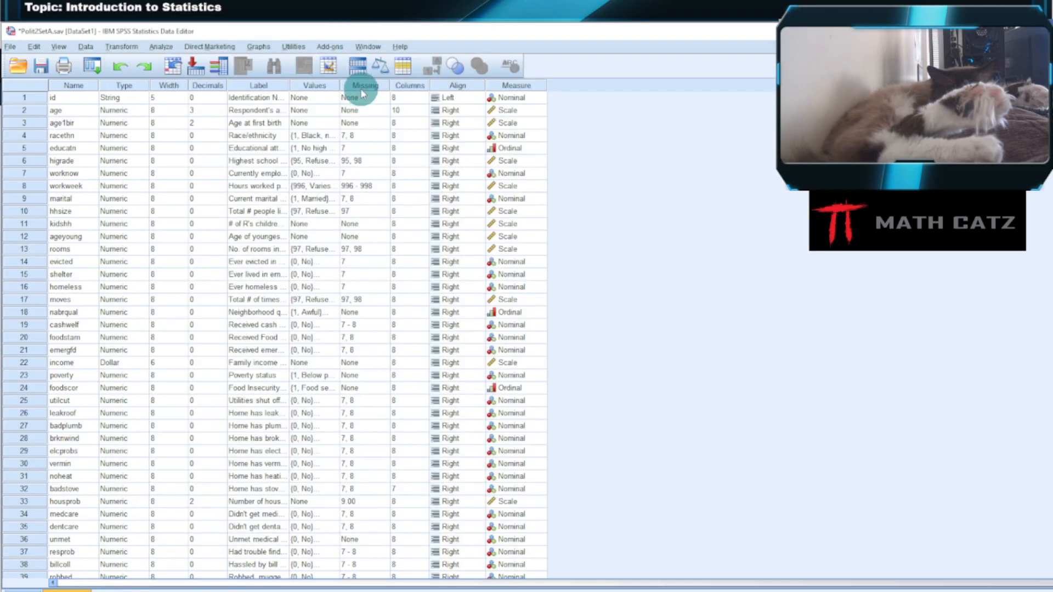
left_click(258, 47)
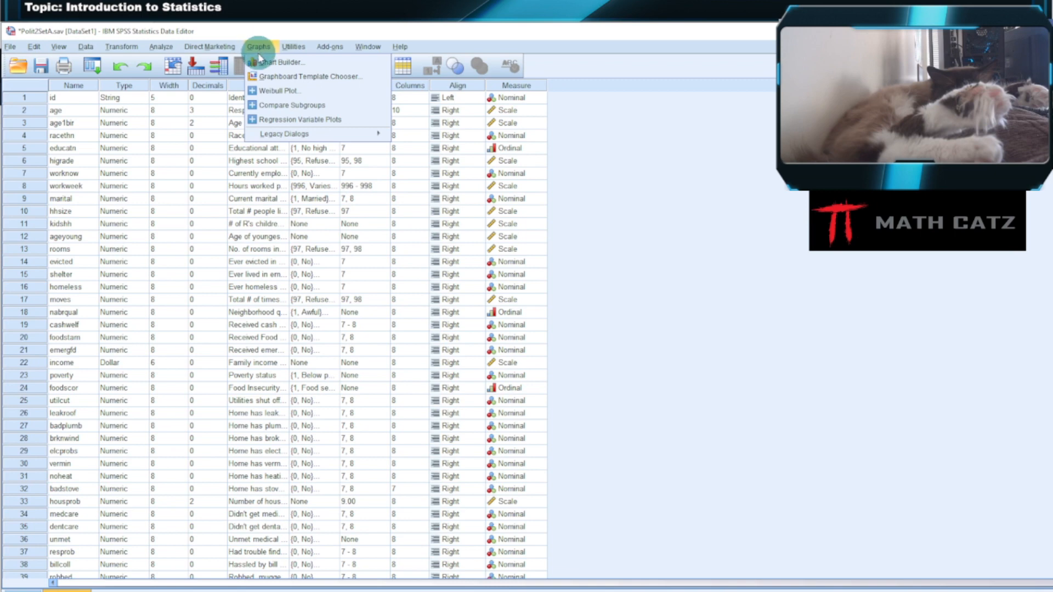
mouse_move(283, 134)
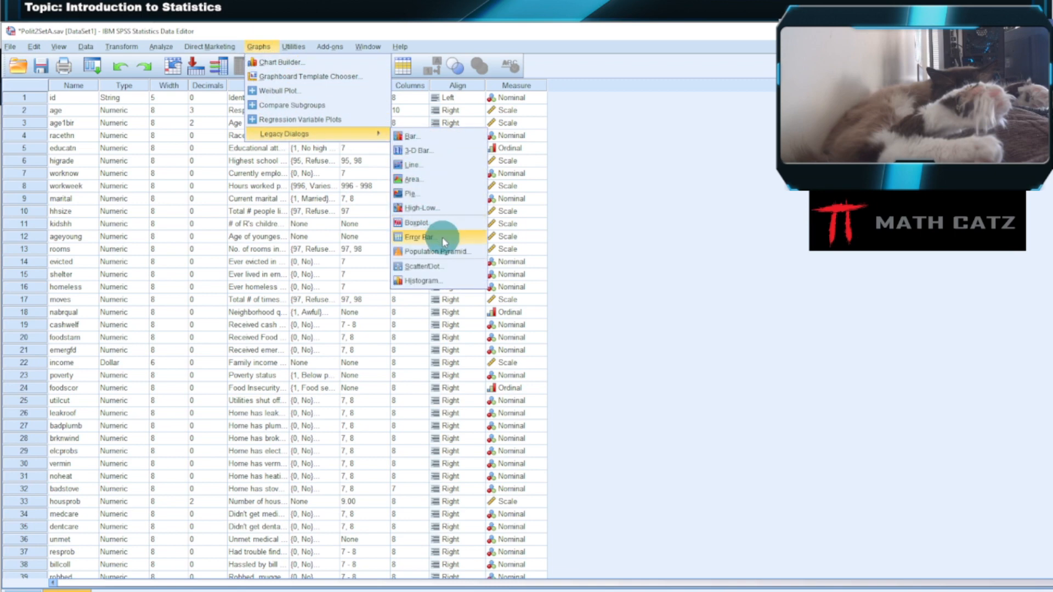
left_click(436, 266)
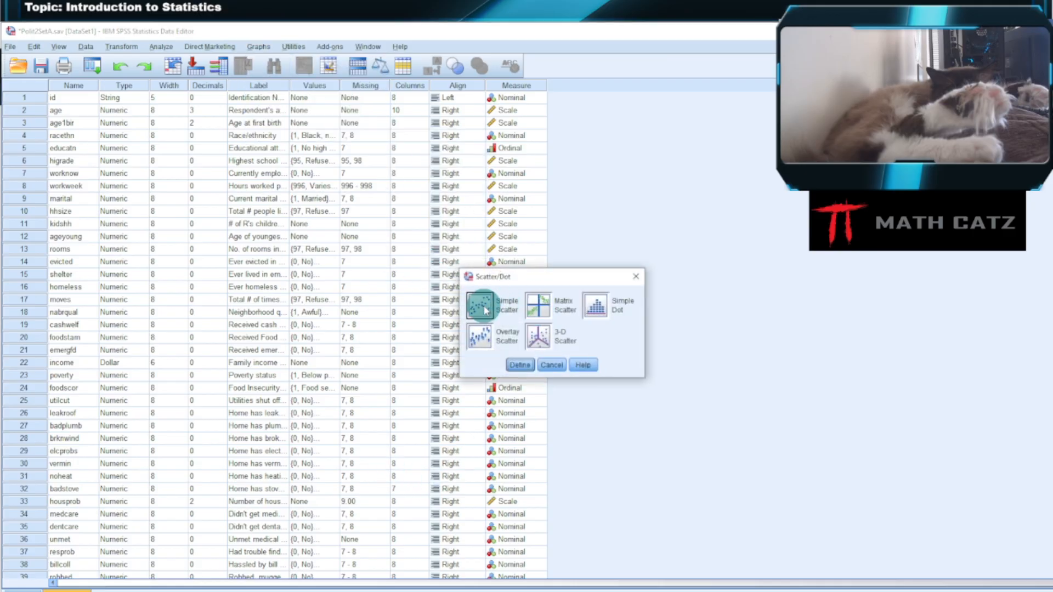
left_click(518, 365)
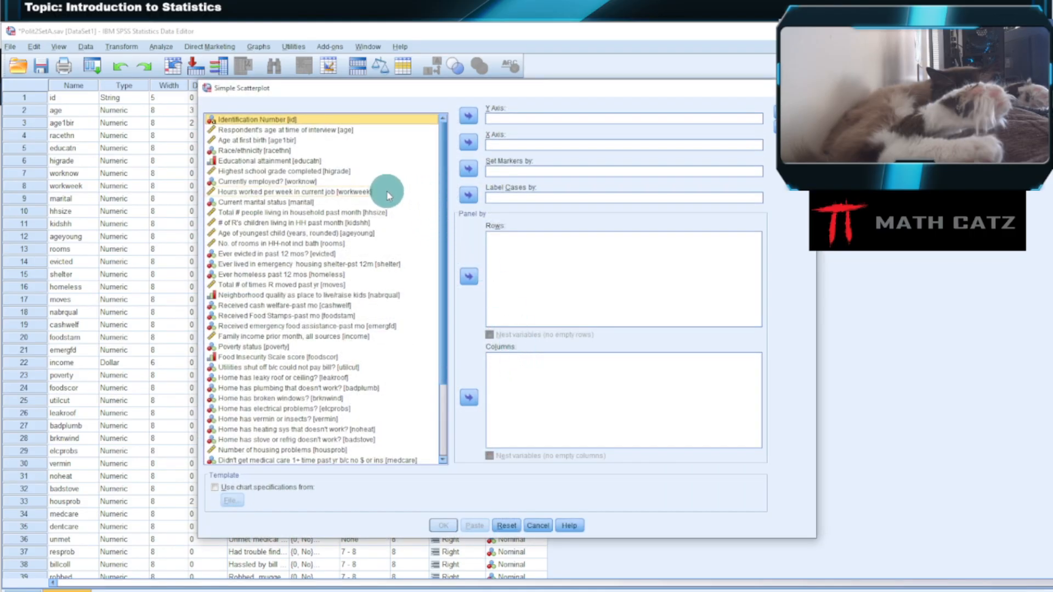
- Create the scatterplot with Hours worked per week in current job [workweek] on the X axis and Family income prior month, all sources [income] on the Y axis
left_click(346, 193)
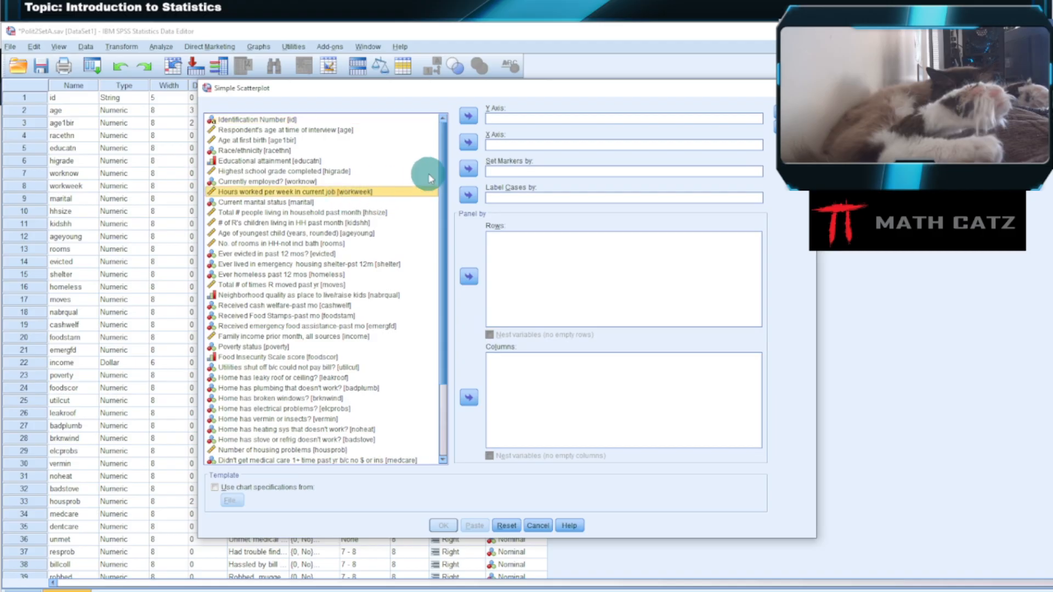
left_click(466, 144)
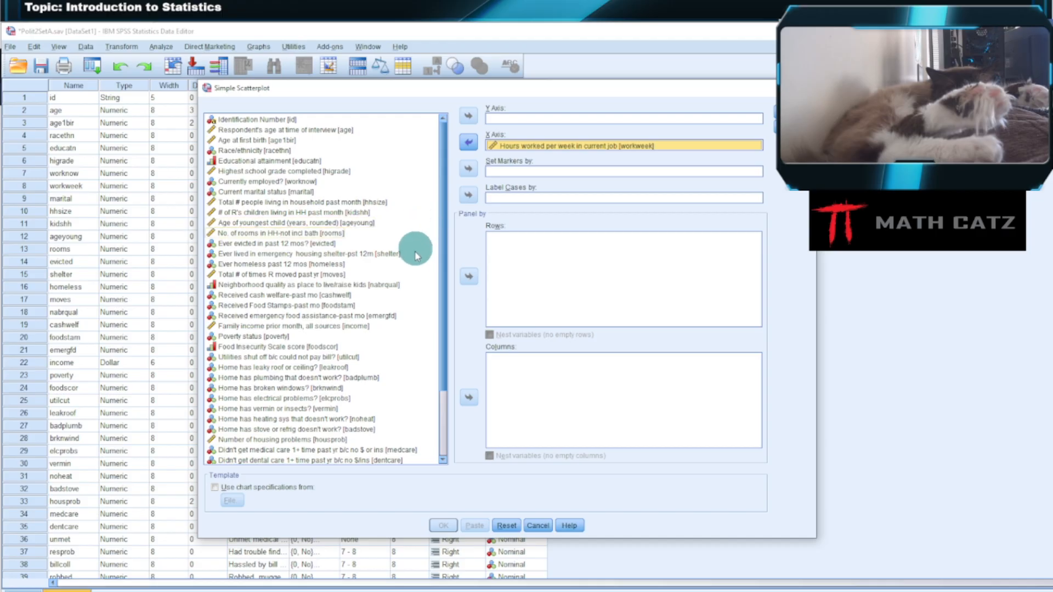
left_click(357, 324)
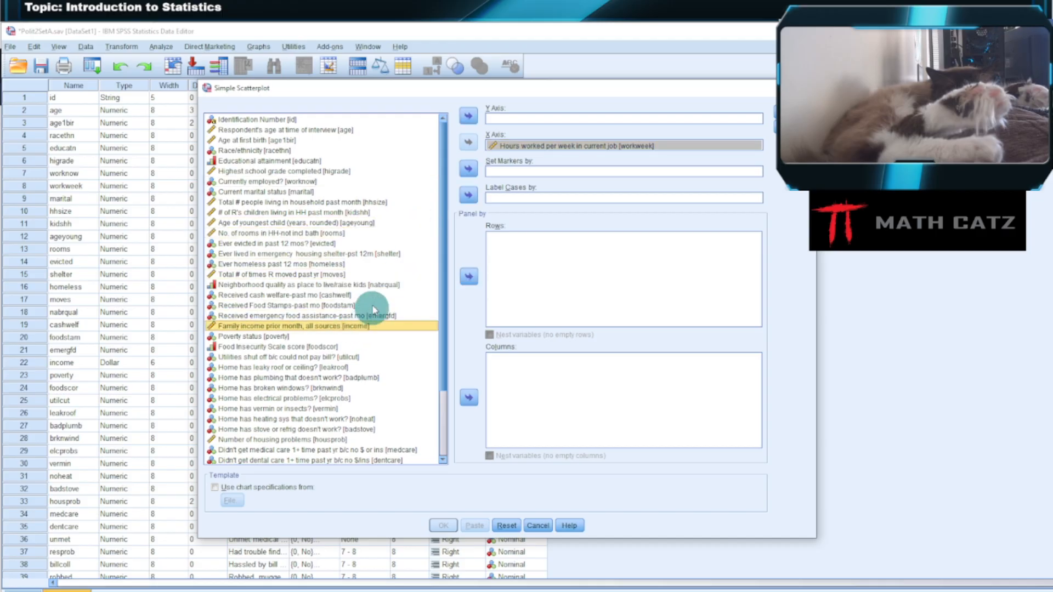
left_click(468, 117)
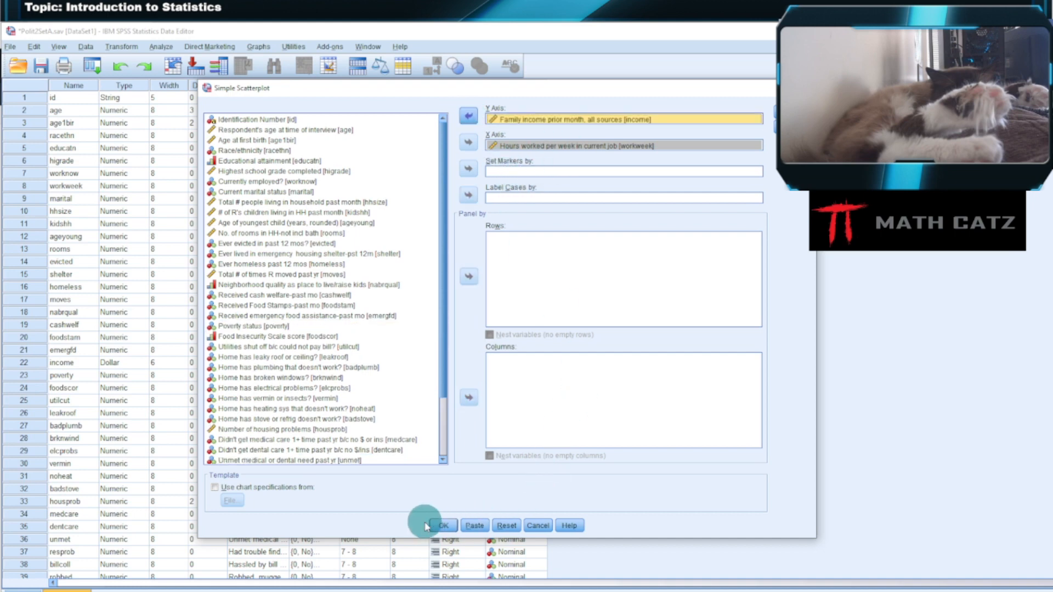
left_click(443, 525)
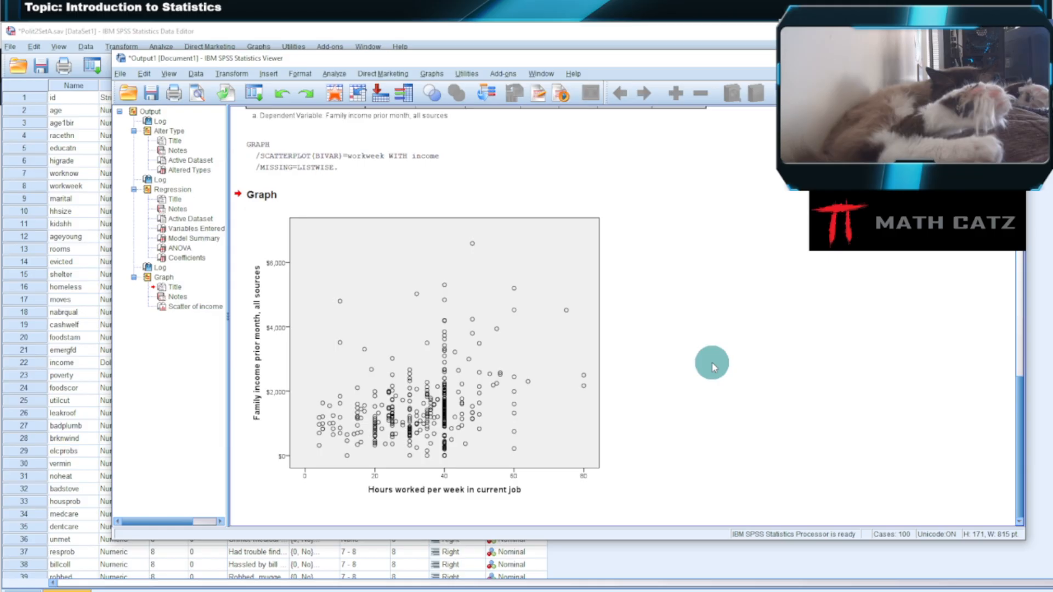
- Copy the income by workweek scatterplot from the output and paste it into the blank Word document
left_click(386, 280)
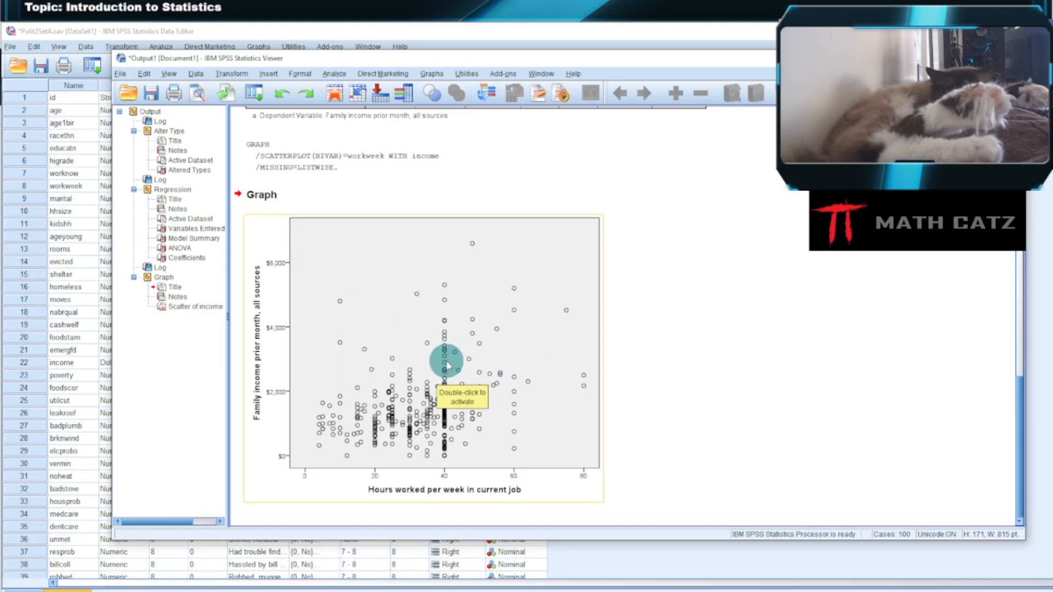
right_click(416, 318)
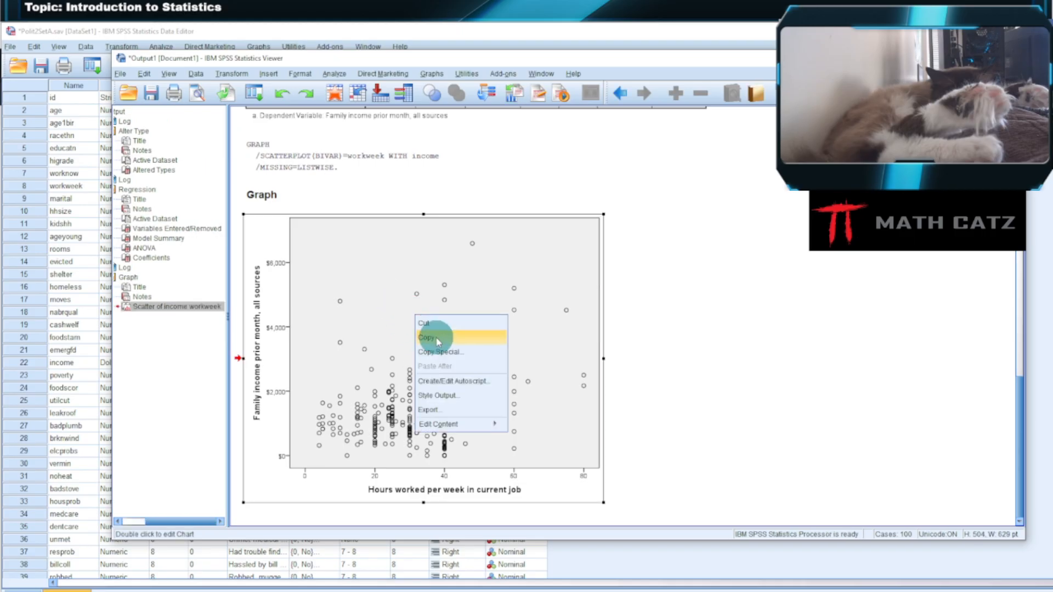
left_click(432, 337)
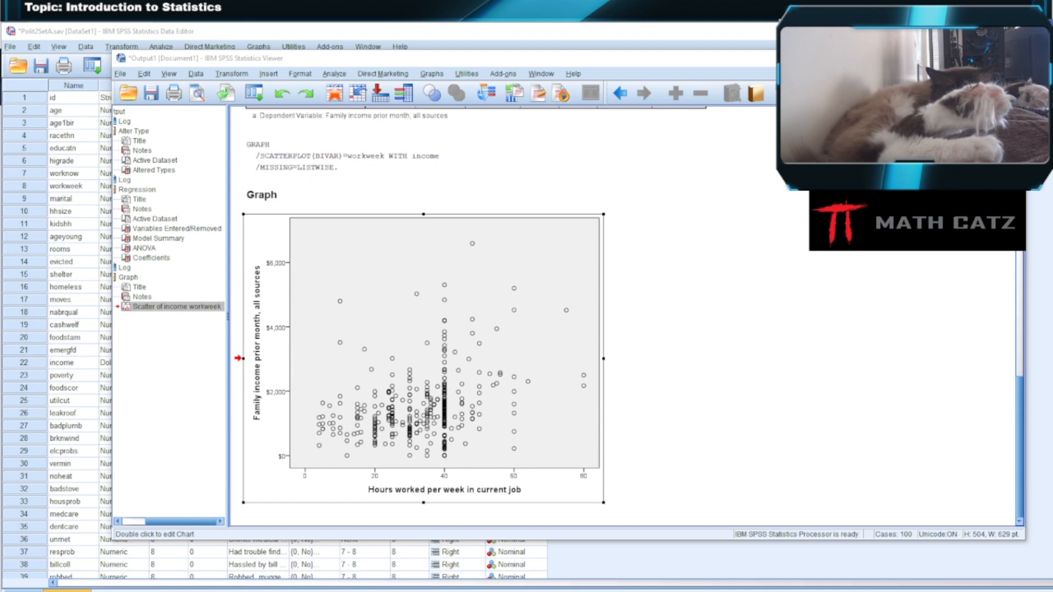
left_click_drag(715, 22, 643, 41)
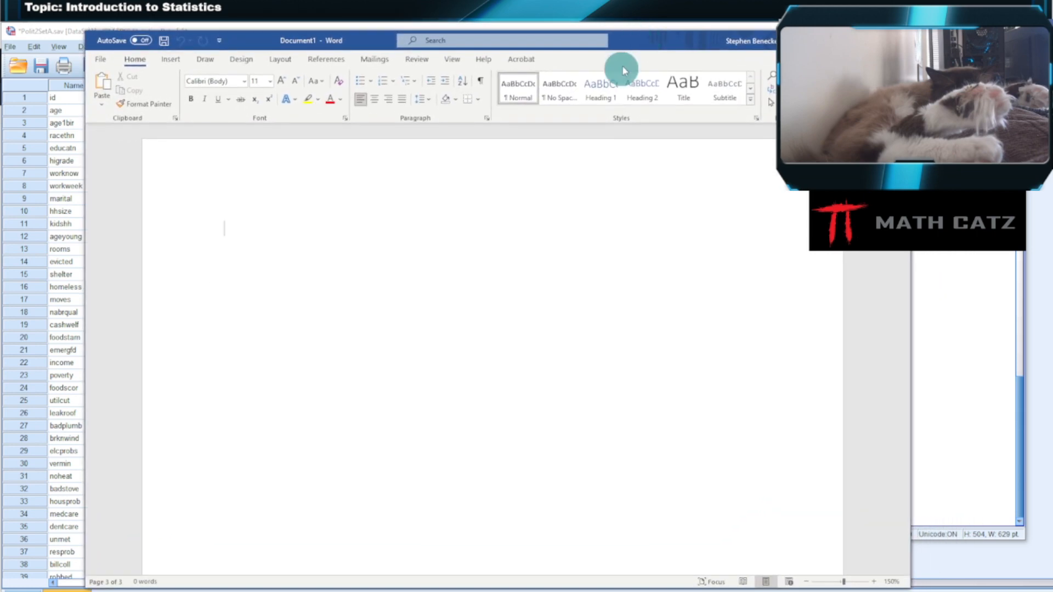
right_click(290, 223)
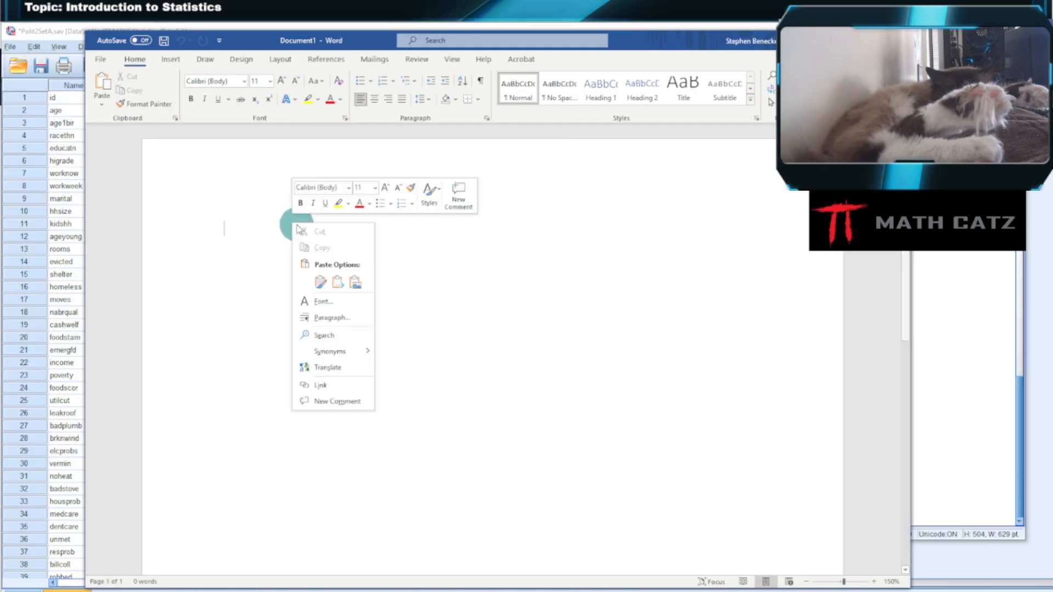
left_click(320, 283)
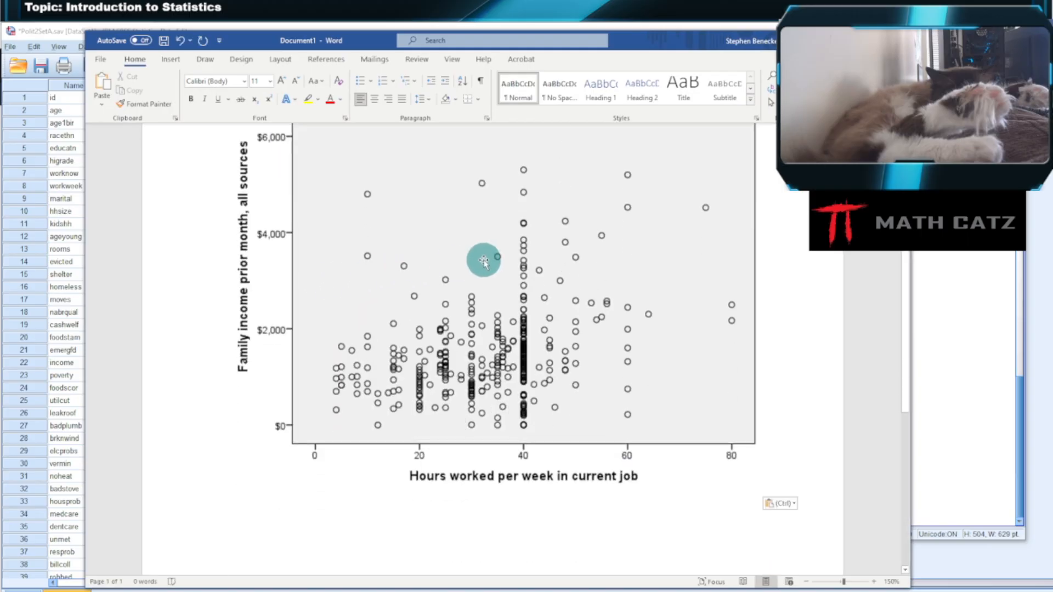
- Paste the regression equation Y' = 711.651 + 23.083 (X) below the scatterplot
scroll(496, 266, "down", 3)
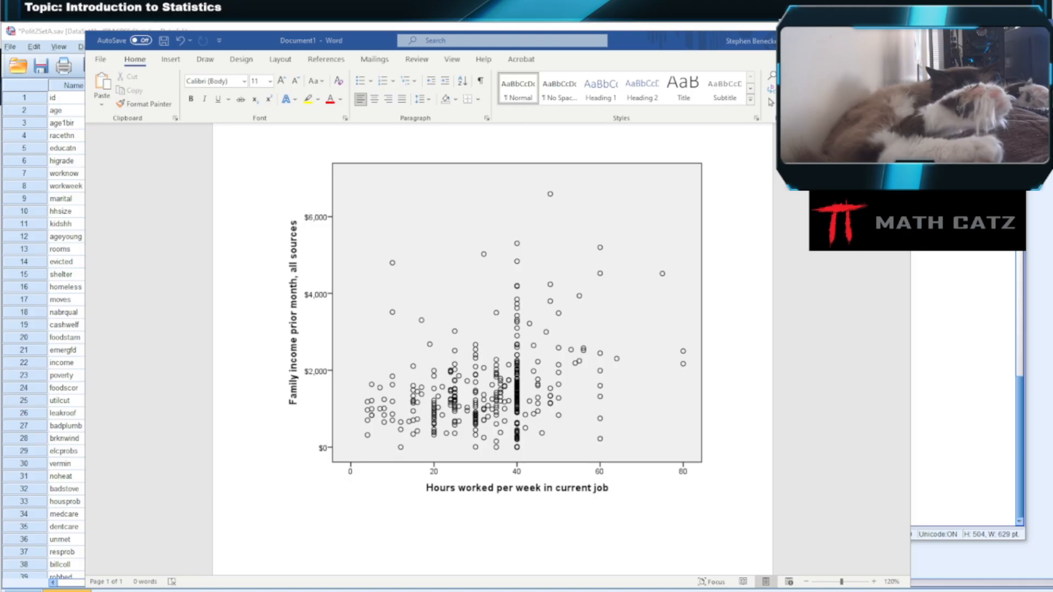
left_click(307, 530)
key("ctrl+v")
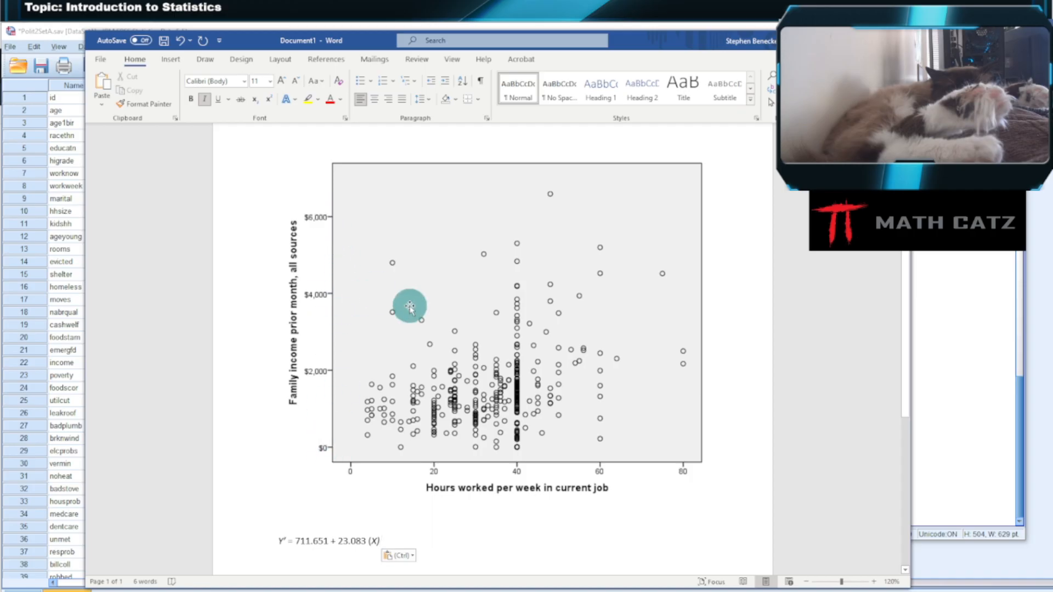
- Draw a straight regression line over the scatterplot, from just outside the vertical axis near $500 up to about 77 hours and $2,850
left_click(206, 61)
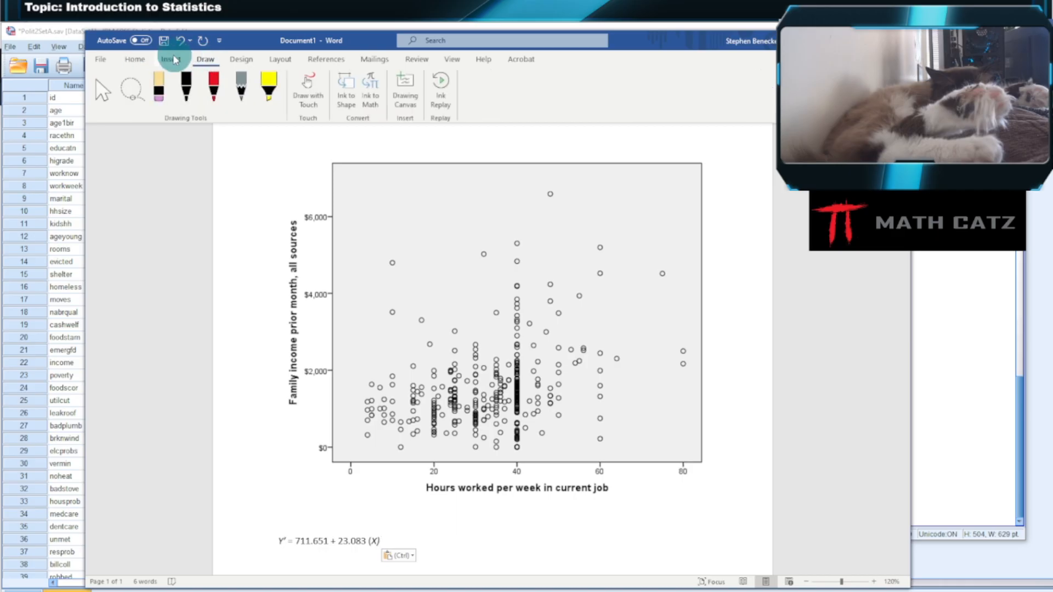
left_click(170, 59)
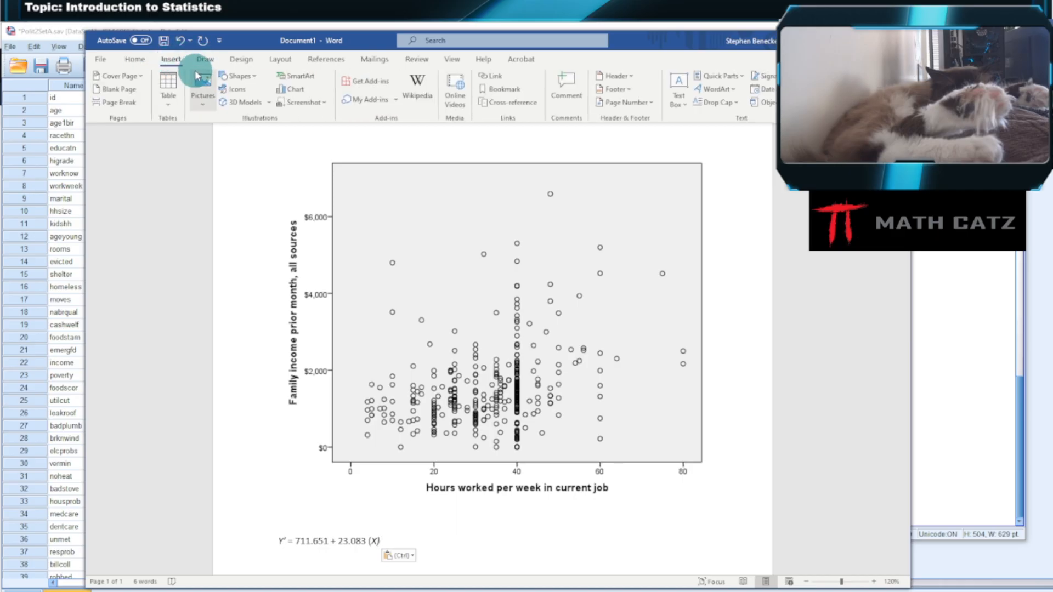
left_click(237, 75)
left_click(235, 106)
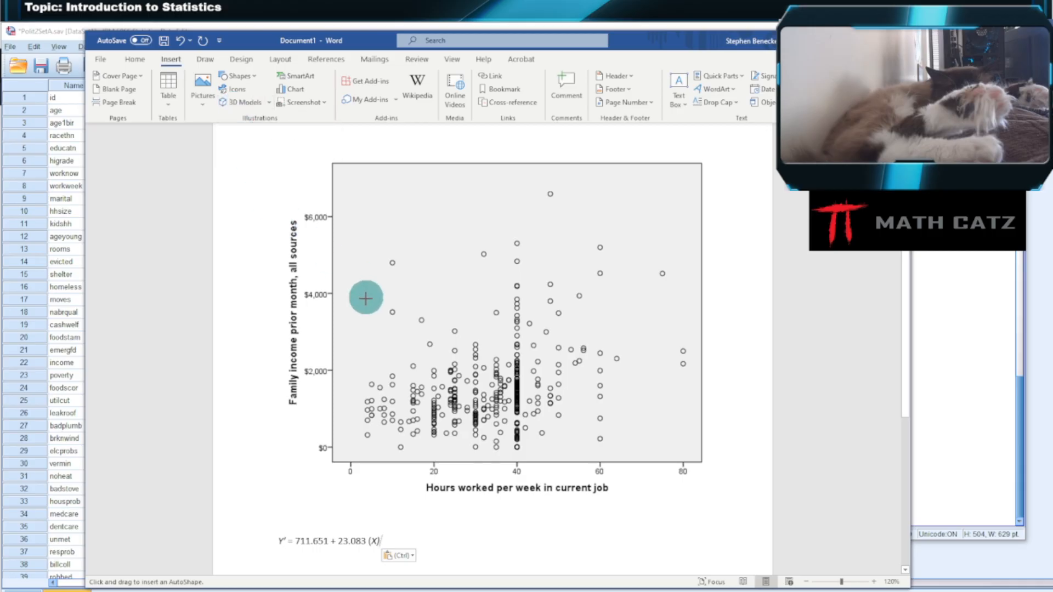
mouse_move(357, 415)
left_mouse_down()
mouse_move(658, 332)
mouse_move(670, 339)
left_mouse_up()
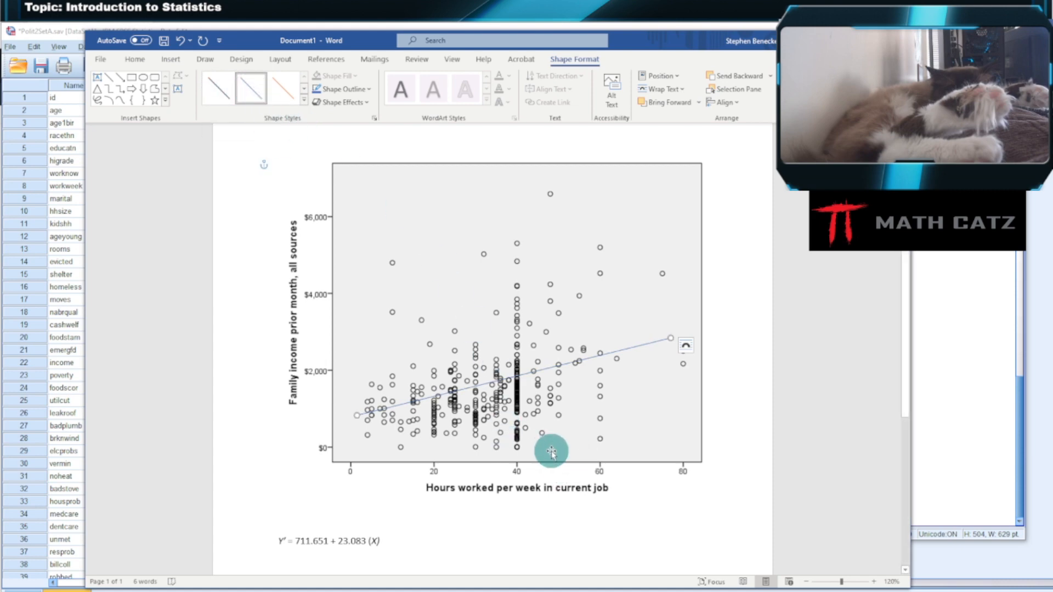
left_click_drag(357, 415, 324, 430)
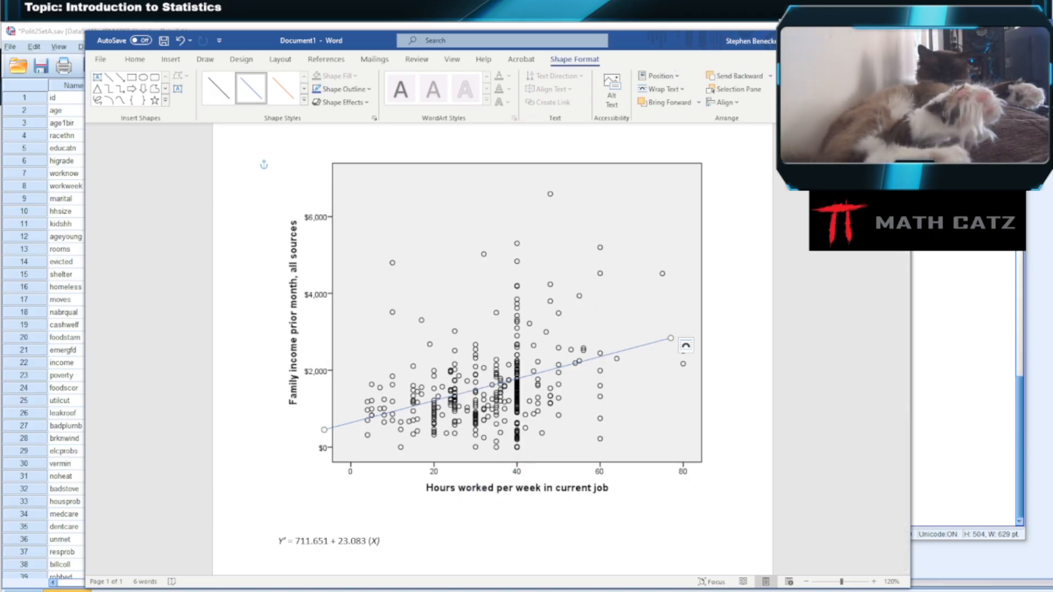
- Maximize the document window and add the question "Predicted income for 35 hours worked?" below the regression equation
left_click(872, 40)
scroll(461, 466, "down", 2)
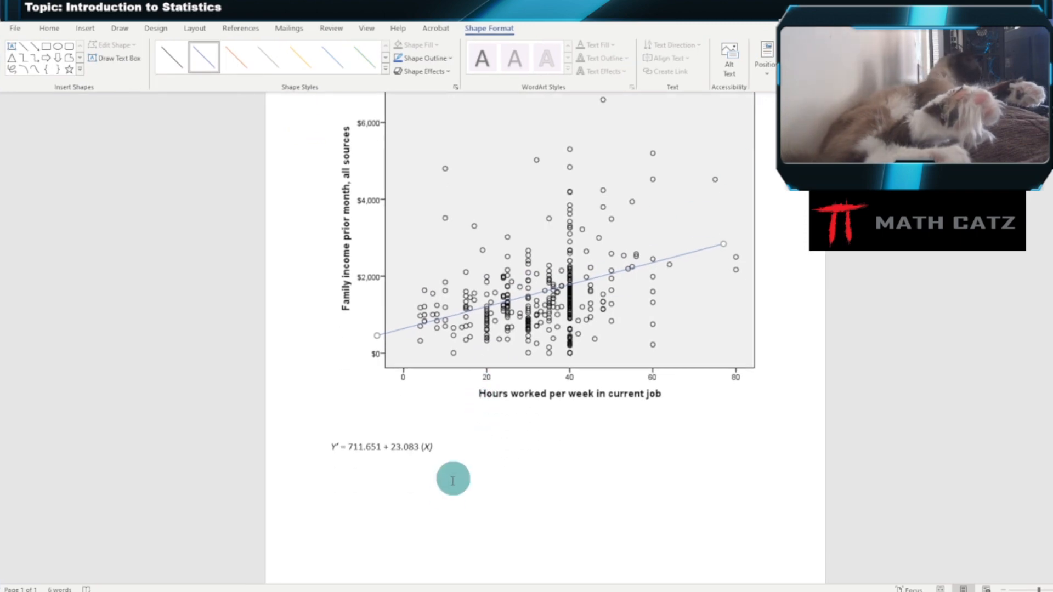
left_click(453, 456)
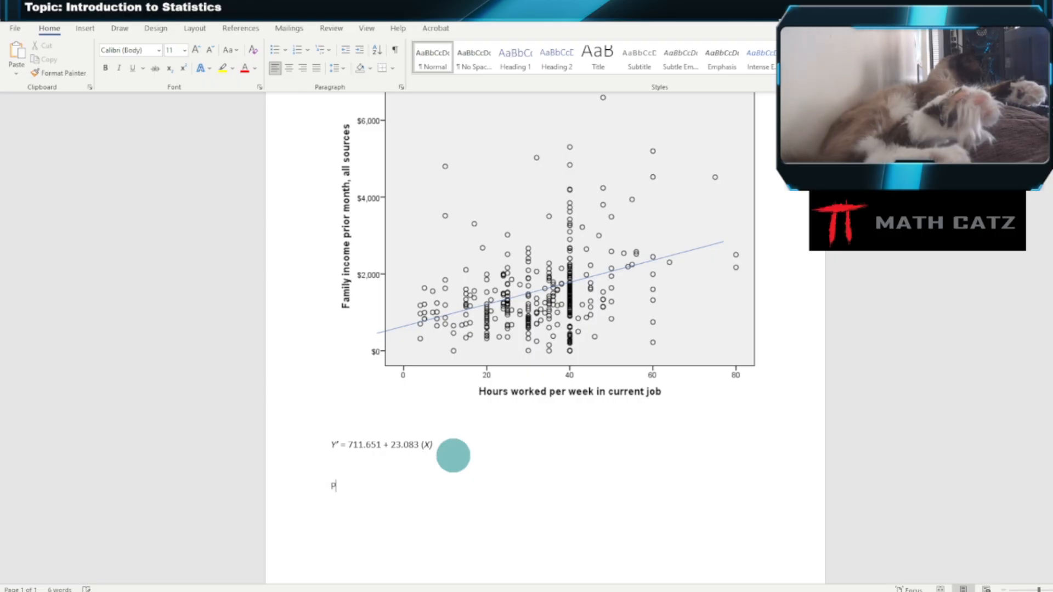
type("Predicted ")
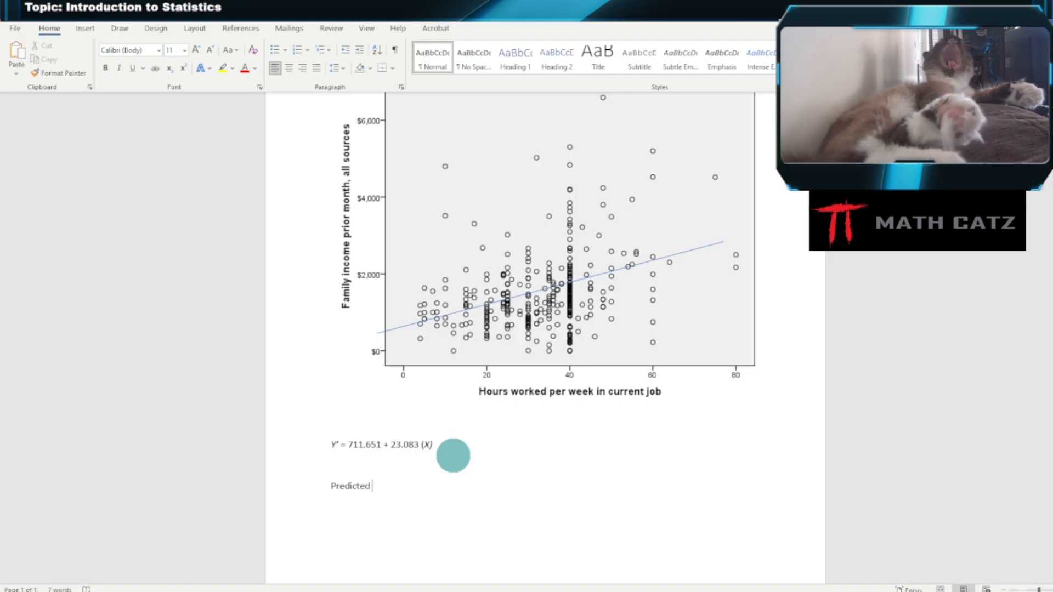
type("inc")
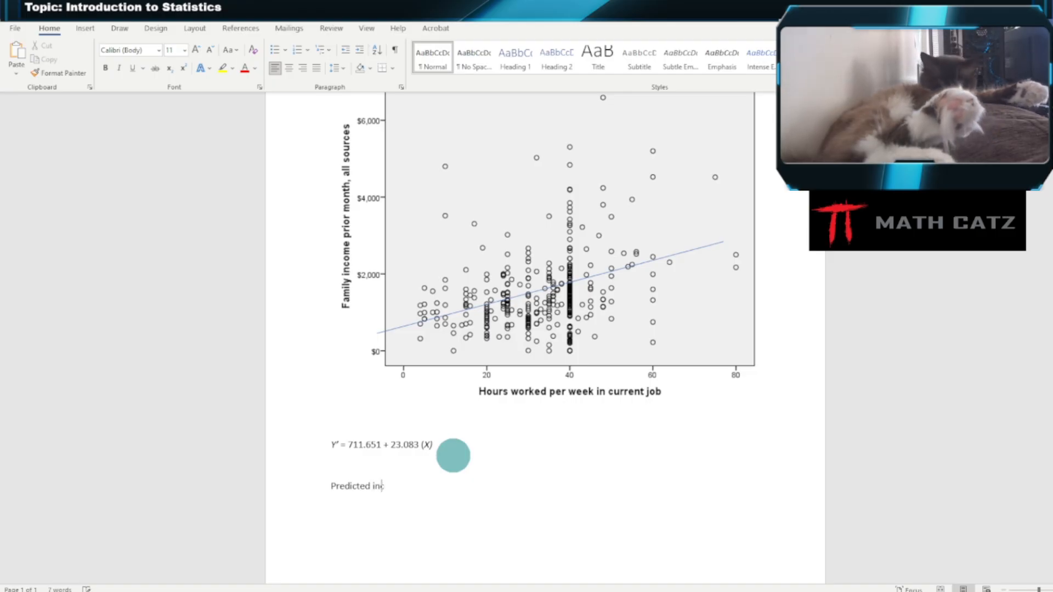
type("ome ")
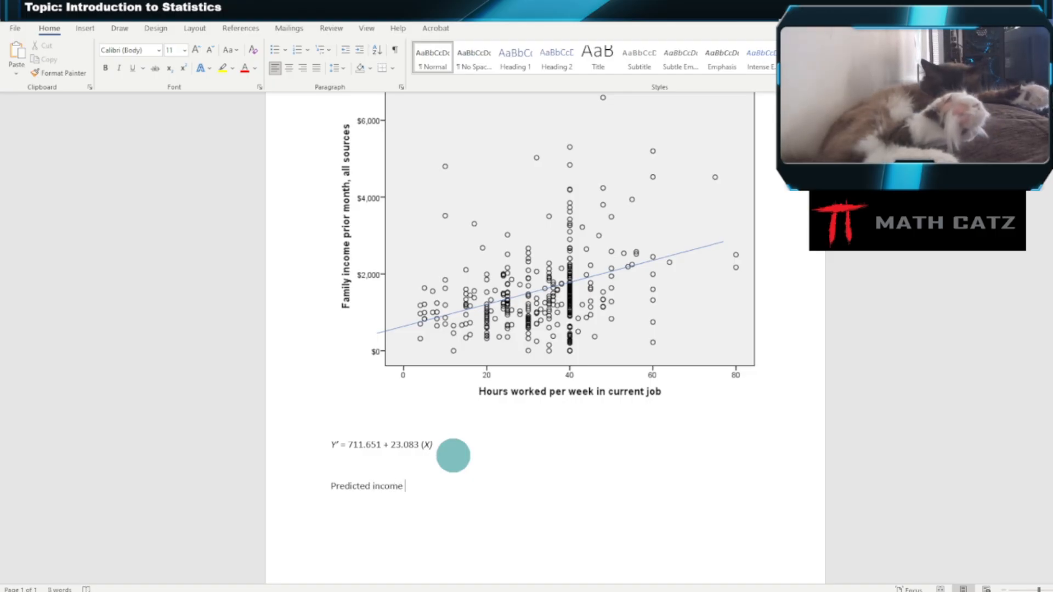
type("for 35 hours worked?")
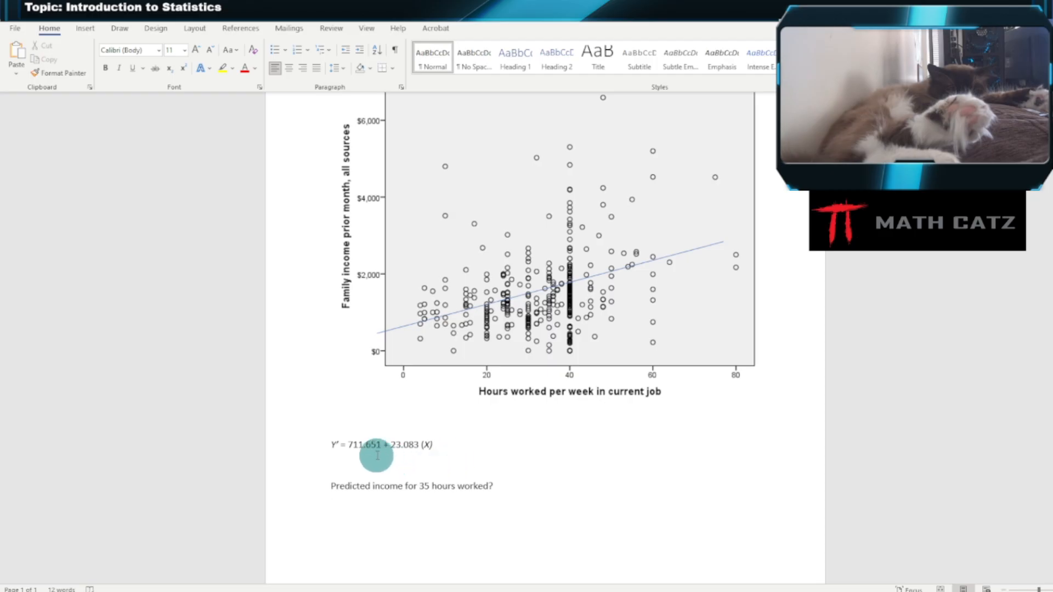
- Copy the equation's right-hand side below the question, replace X with 35 and complete it with "= 1519.56"
left_click_drag(349, 445, 434, 445)
key("ctrl+c")
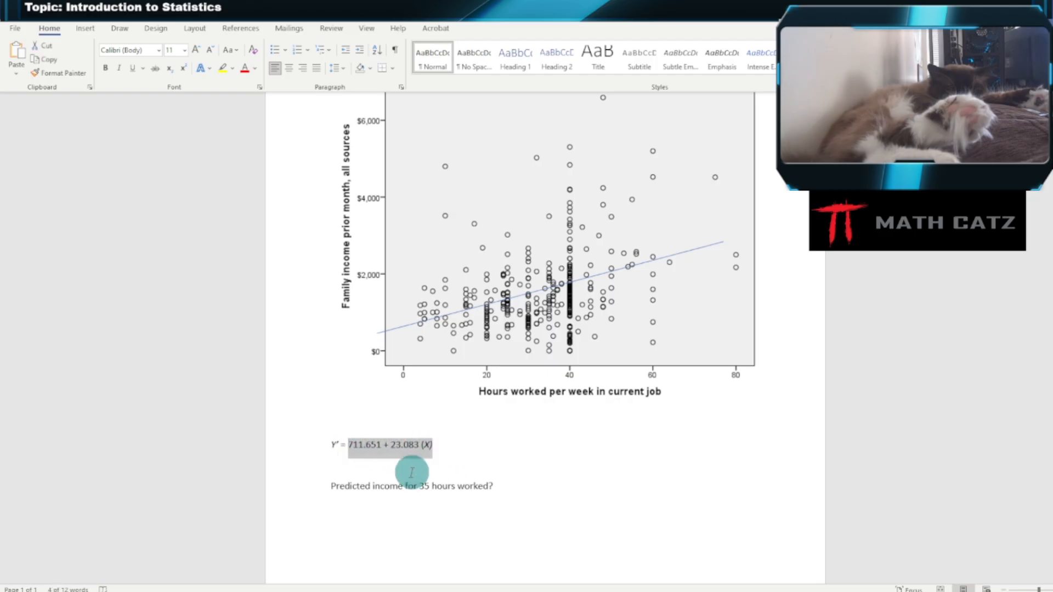
left_click(387, 513)
key("ctrl+v")
left_click_drag(407, 508, 413, 508)
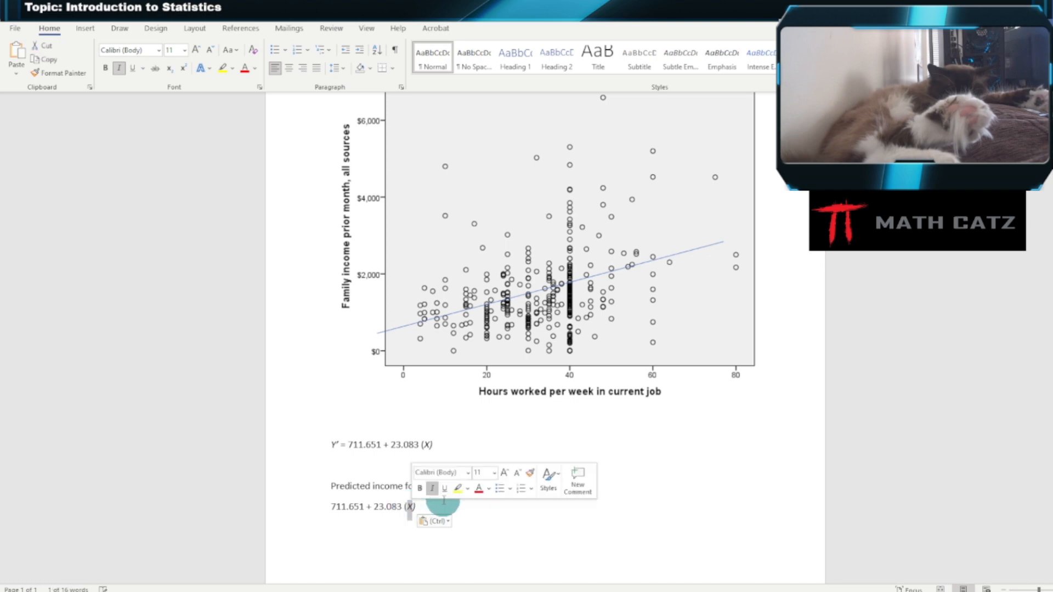
type("35")
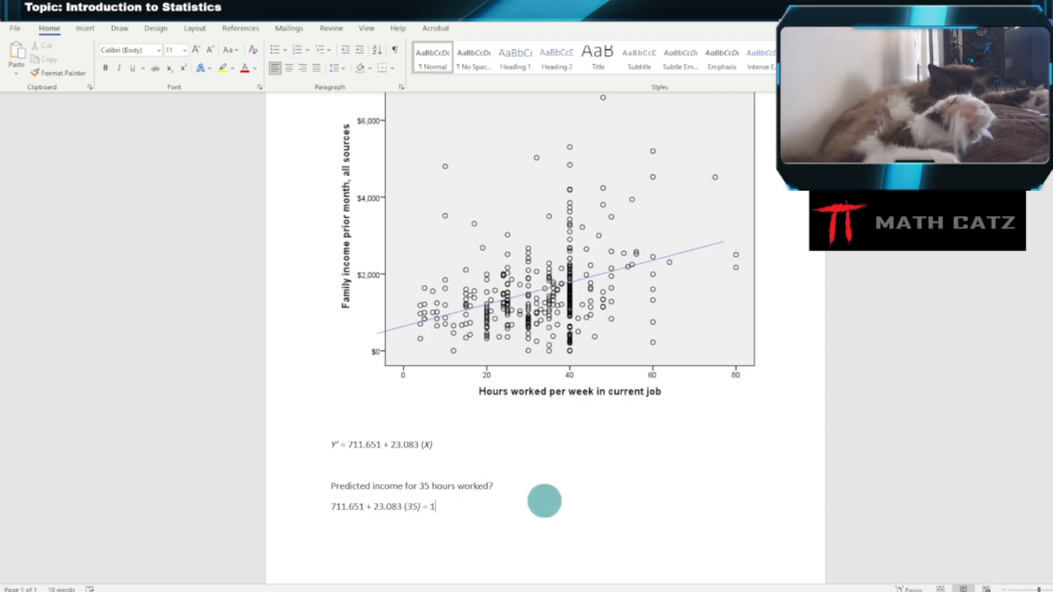
type("56")
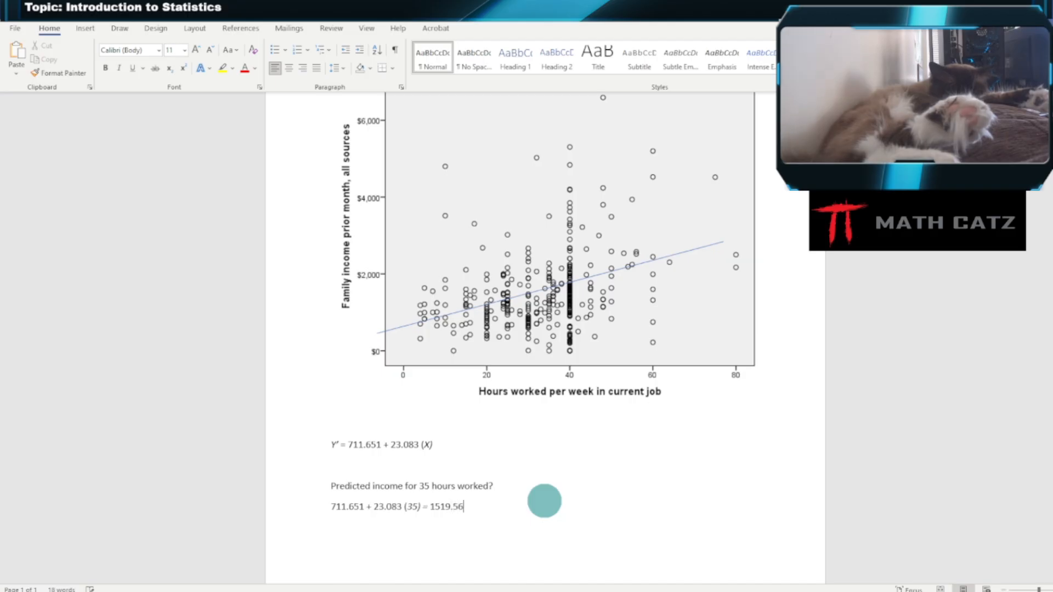